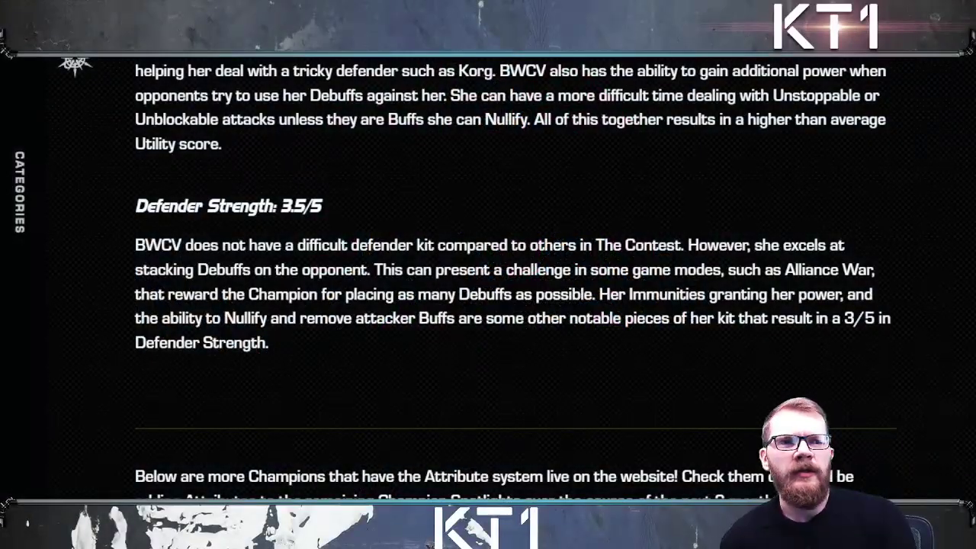
Scroll through the Champion Attributes article, then switch to the champion ratings Google Sheets tab
{"action": "scroll", "coordinate": [529, 419], "scroll_direction": "up", "scroll_amount": 15}
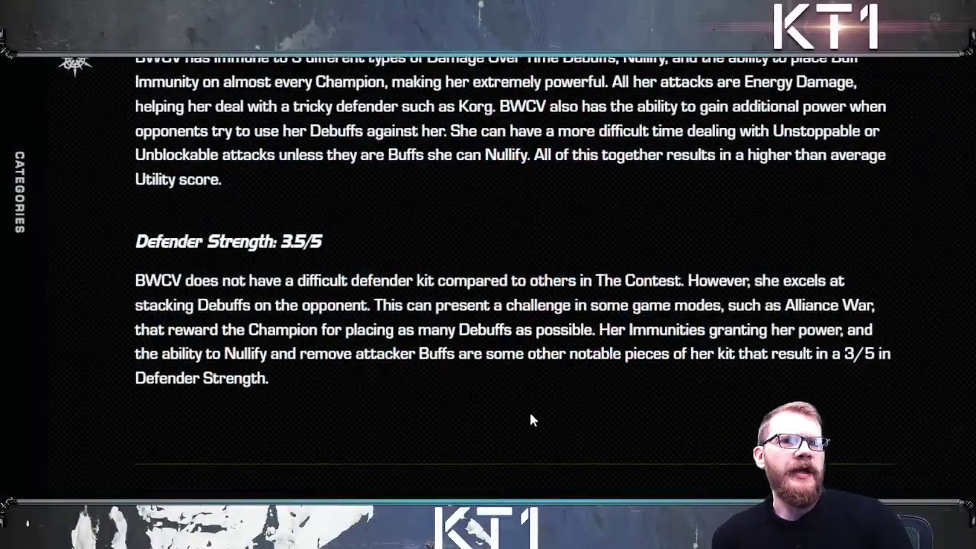
{"action": "scroll", "coordinate": [514, 417], "scroll_direction": "up", "scroll_amount": 15}
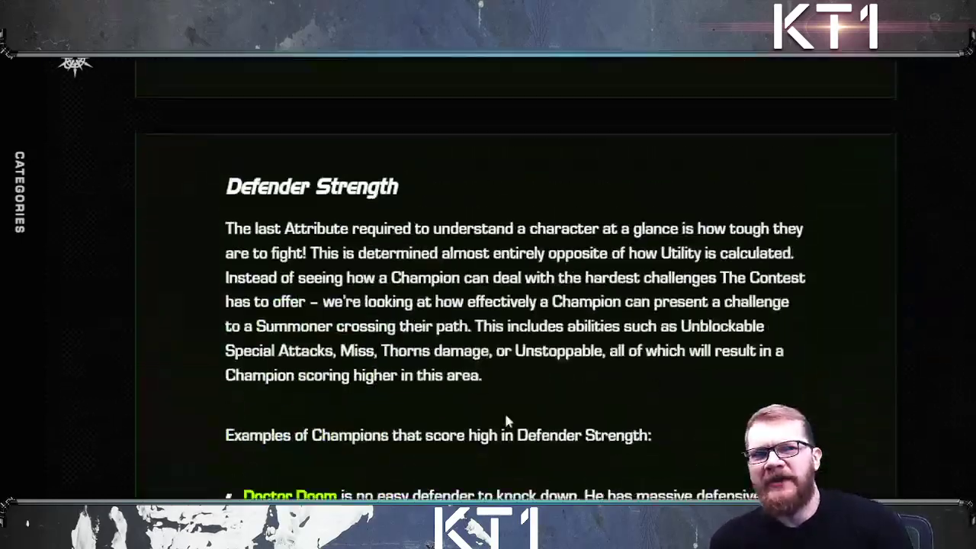
{"action": "scroll", "coordinate": [502, 408], "scroll_direction": "up", "scroll_amount": 15}
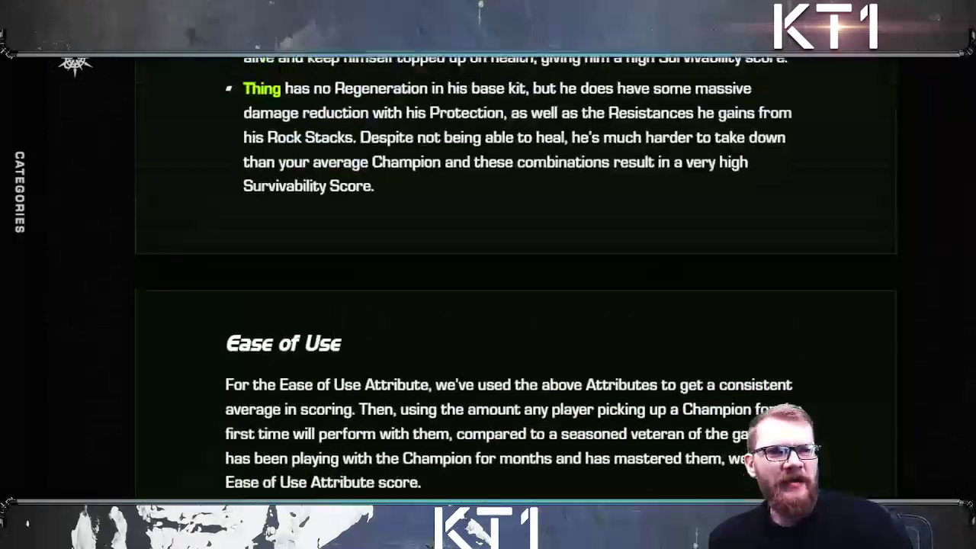
{"action": "scroll", "coordinate": [494, 381], "scroll_direction": "up", "scroll_amount": 15}
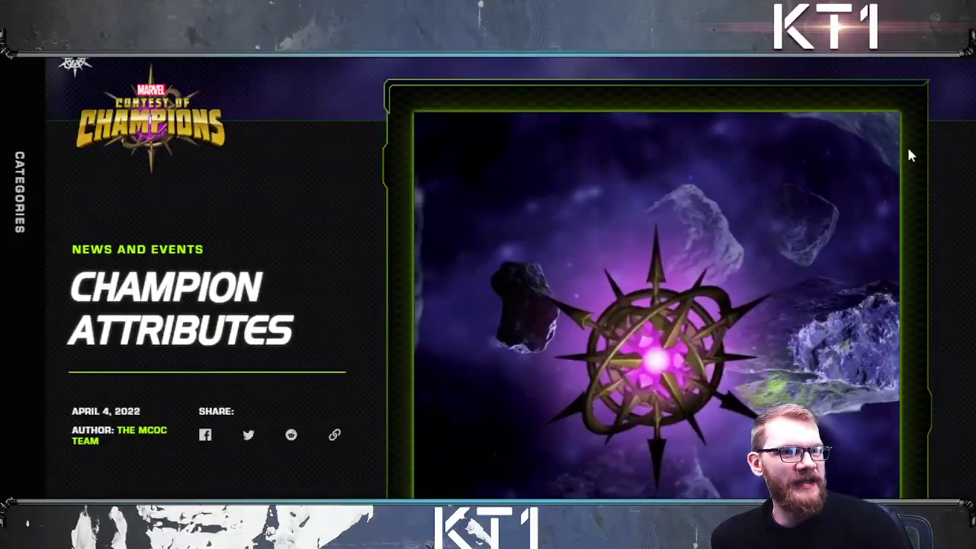
{"action": "scroll", "coordinate": [754, 328], "scroll_direction": "down", "scroll_amount": 6}
{"action": "scroll", "coordinate": [726, 328], "scroll_direction": "down", "scroll_amount": 15}
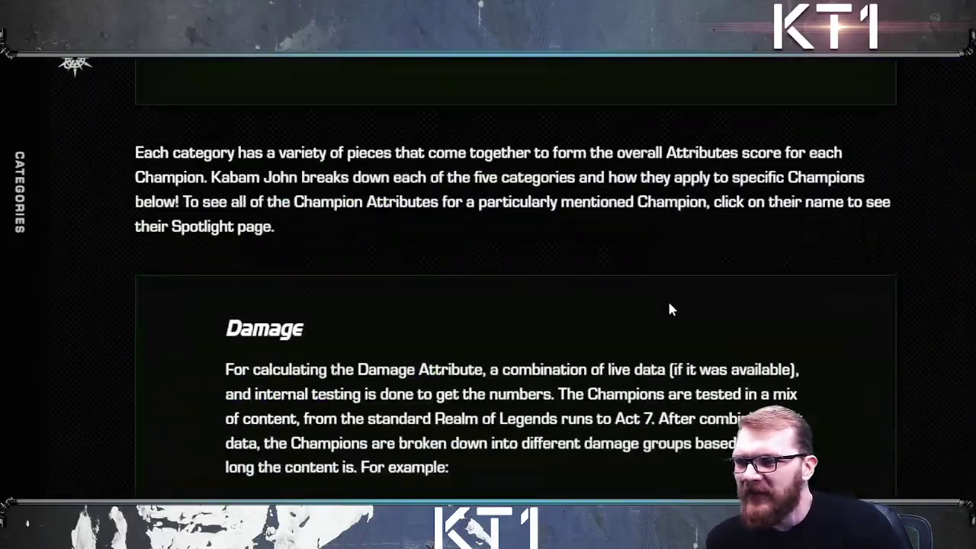
{"action": "scroll", "coordinate": [684, 299], "scroll_direction": "down", "scroll_amount": 15}
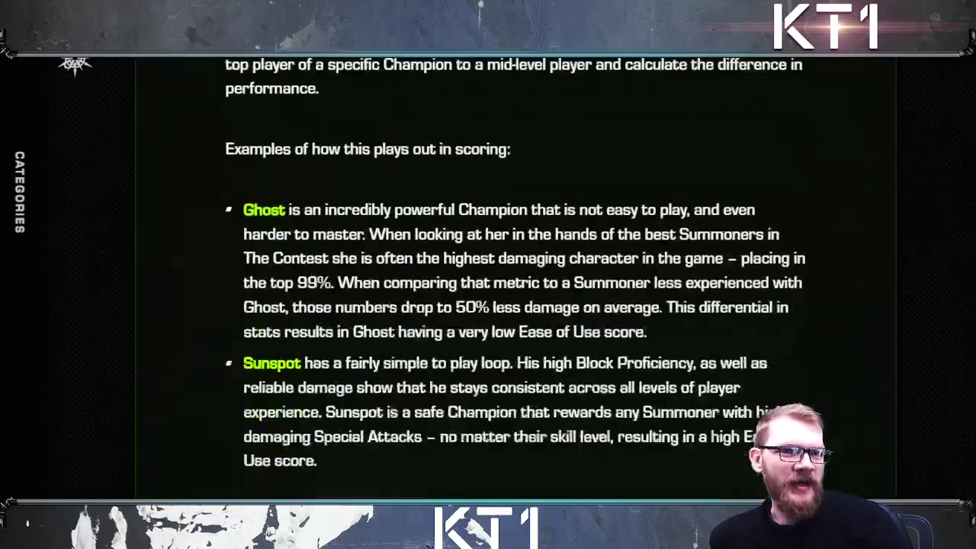
{"action": "scroll", "coordinate": [660, 284], "scroll_direction": "down", "scroll_amount": 15}
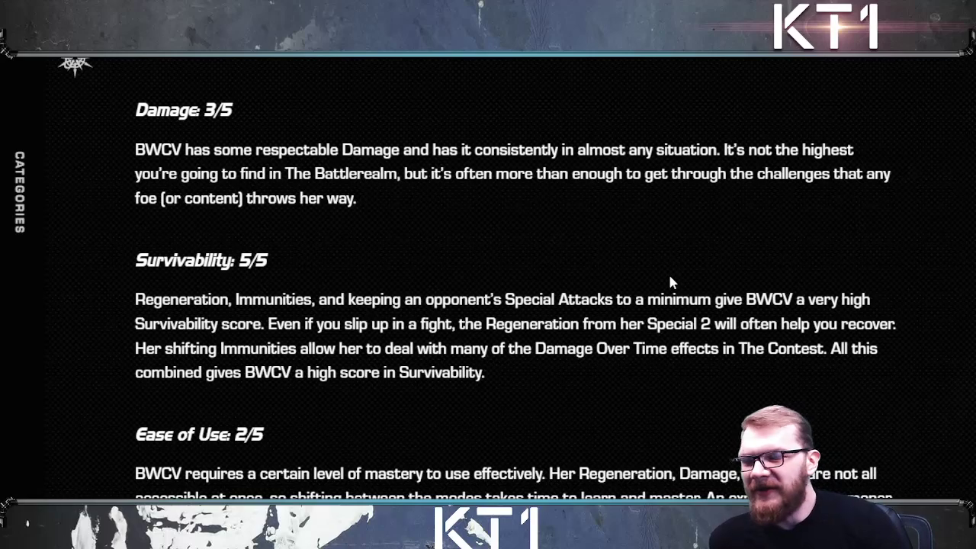
{"action": "scroll", "coordinate": [667, 282], "scroll_direction": "down", "scroll_amount": 8}
{"action": "scroll", "coordinate": [655, 284], "scroll_direction": "down", "scroll_amount": 4}
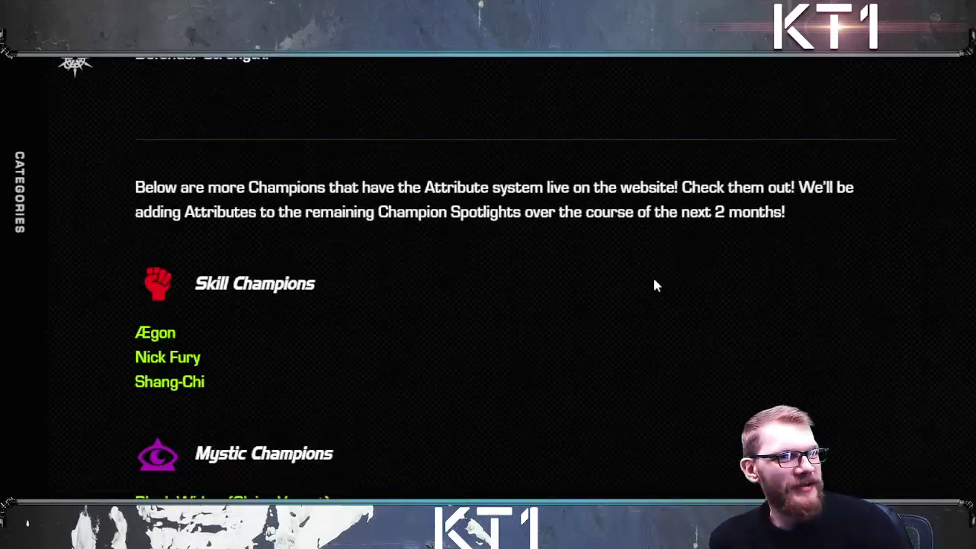
{"action": "scroll", "coordinate": [587, 266], "scroll_direction": "down", "scroll_amount": 4}
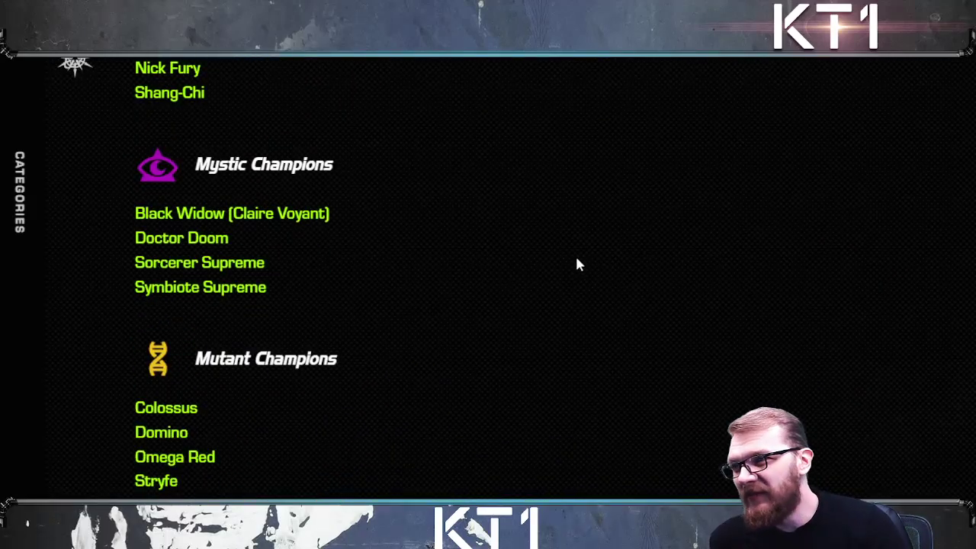
{"action": "scroll", "coordinate": [577, 265], "scroll_direction": "down", "scroll_amount": 8}
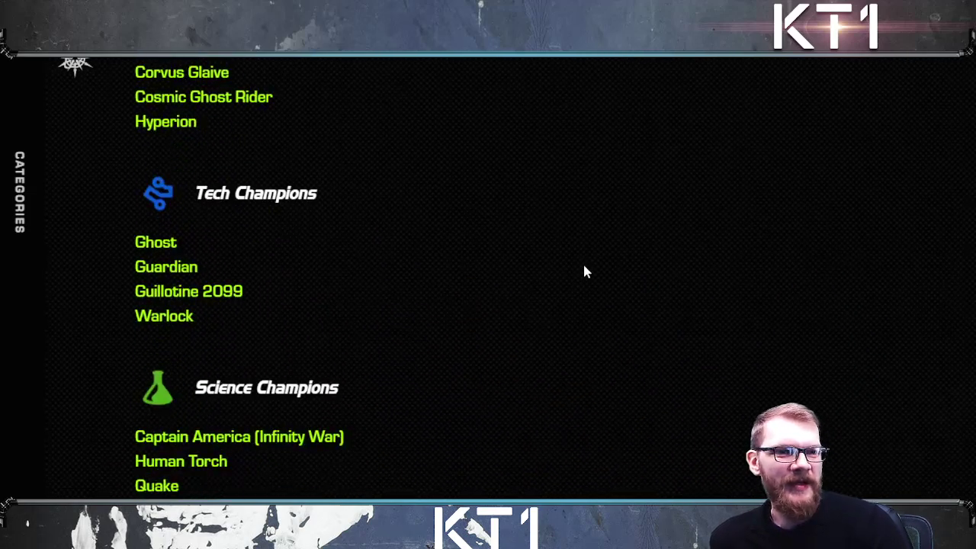
{"action": "scroll", "coordinate": [585, 268], "scroll_direction": "down", "scroll_amount": 3}
{"action": "scroll", "coordinate": [586, 264], "scroll_direction": "up", "scroll_amount": 14}
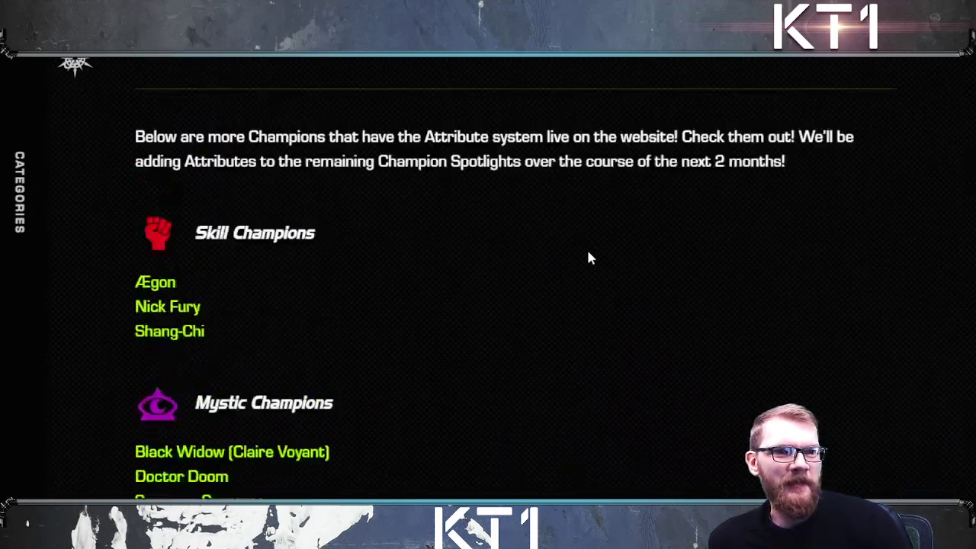
{"action": "scroll", "coordinate": [587, 258], "scroll_direction": "up", "scroll_amount": 4}
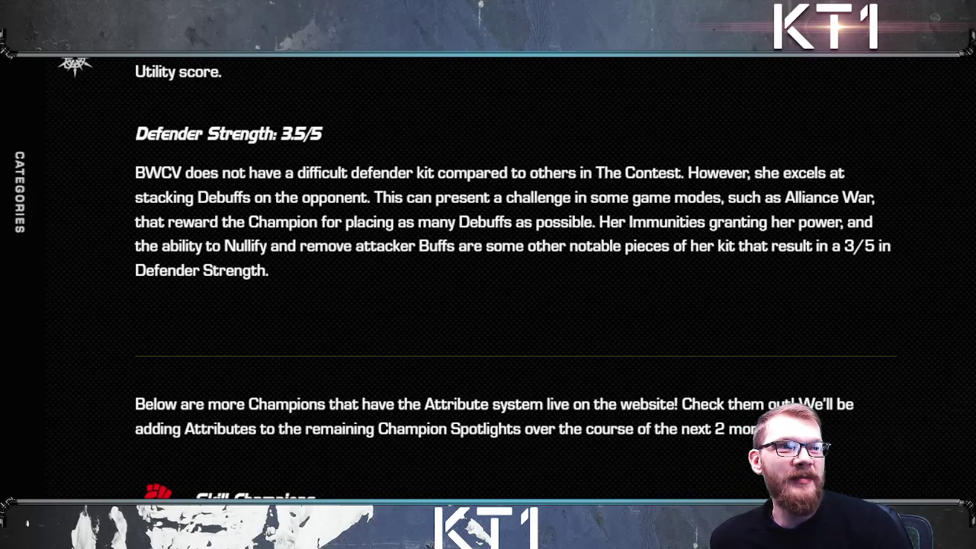
{"action": "key", "text": "ctrl+Tab"}
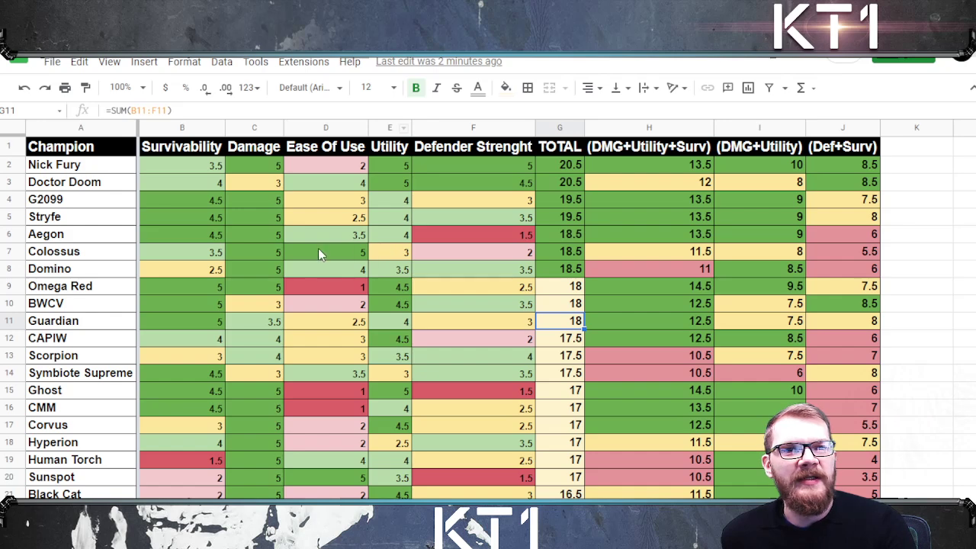
Select cell C3 to check Doctor Doom's Damage score of 3
{"action": "left_click", "coordinate": [249, 182]}
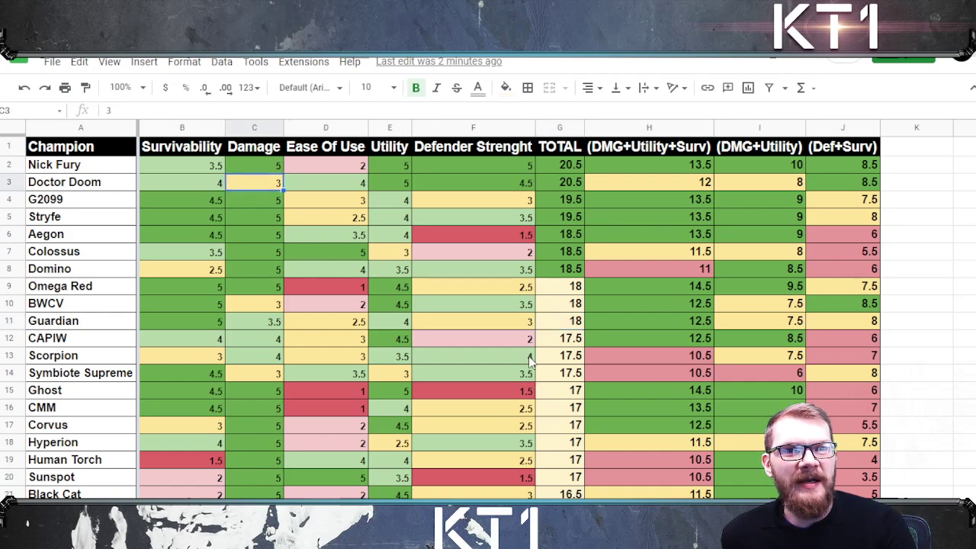
Back on the Champion Attributes article, open Doctor Doom's spotlight link in a new tab
{"action": "key", "text": "ctrl+Tab"}
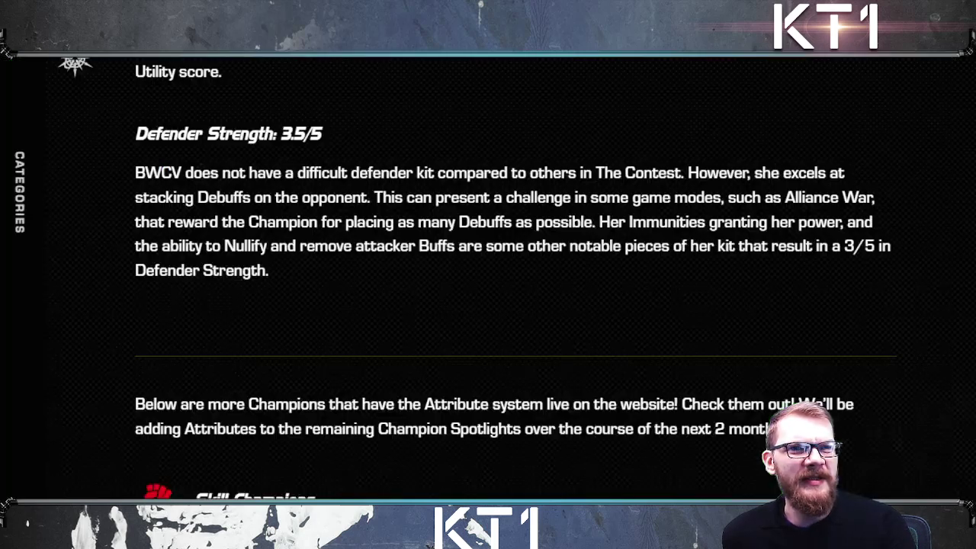
{"action": "scroll", "coordinate": [328, 244], "scroll_direction": "down", "scroll_amount": 3}
{"action": "scroll", "coordinate": [305, 255], "scroll_direction": "down", "scroll_amount": 4}
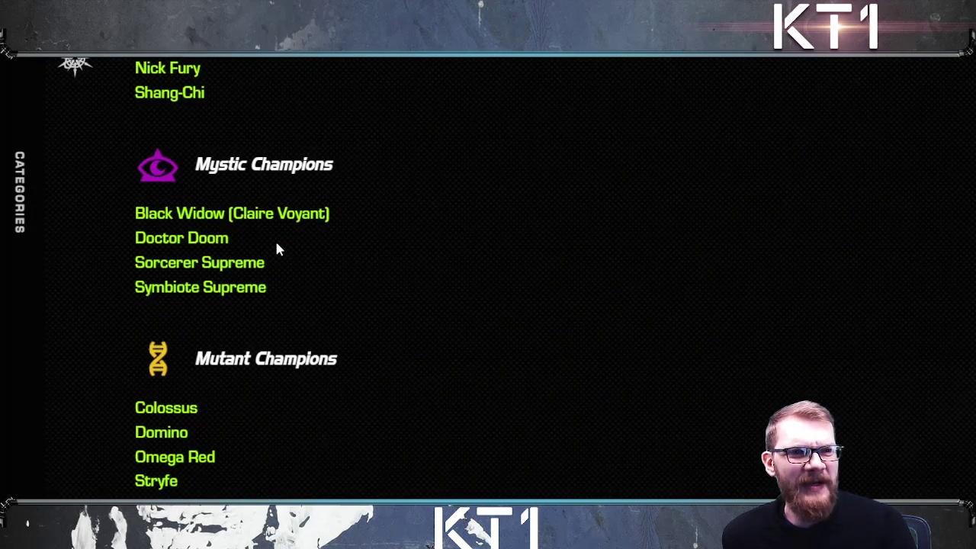
{"action": "right_click", "coordinate": [163, 239]}
{"action": "left_click", "coordinate": [217, 253]}
View Doctor Doom's Champion Attributes on his spotlight page, then return to the KT1 Tier List spreadsheet
{"action": "key", "text": "ctrl+Tab"}
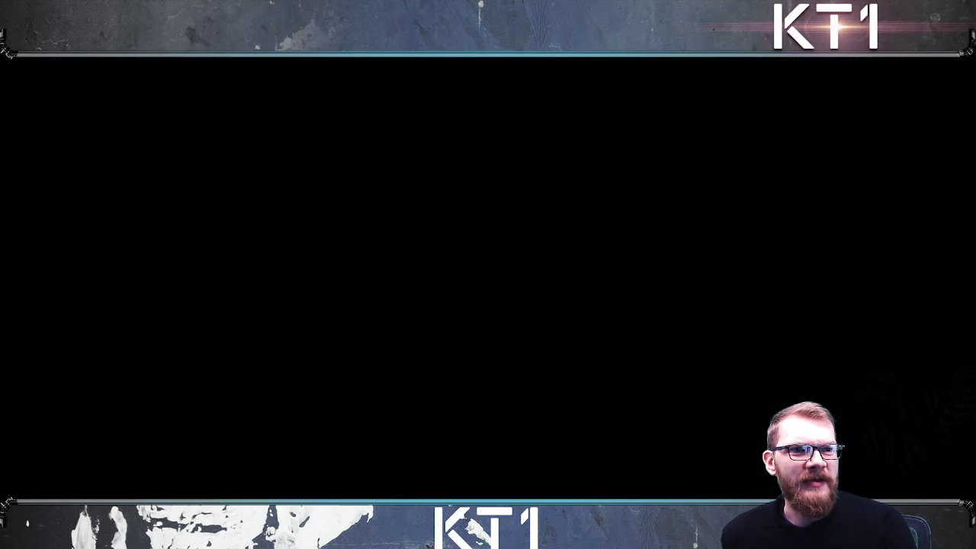
{"action": "scroll", "coordinate": [364, 345], "scroll_direction": "down", "scroll_amount": 15}
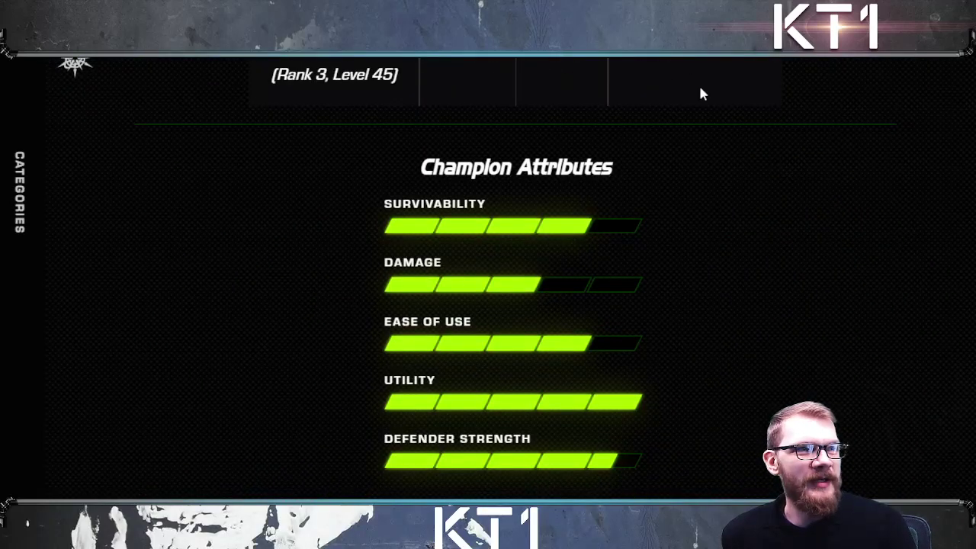
{"action": "mouse_move", "coordinate": [801, 46]}
{"action": "left_click", "coordinate": [785, 68]}
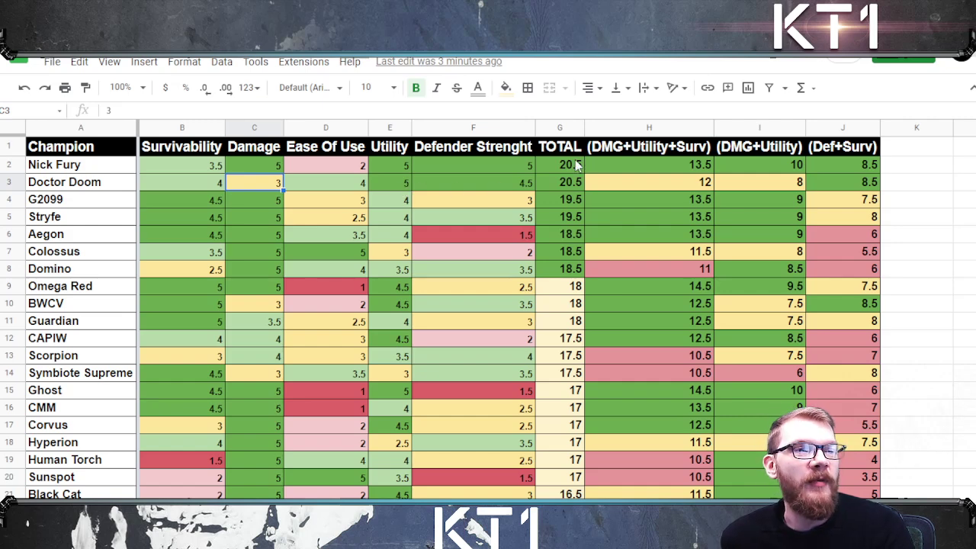
{"action": "scroll", "coordinate": [589, 306], "scroll_direction": "down", "scroll_amount": 3}
{"action": "scroll", "coordinate": [603, 275], "scroll_direction": "up", "scroll_amount": 3}
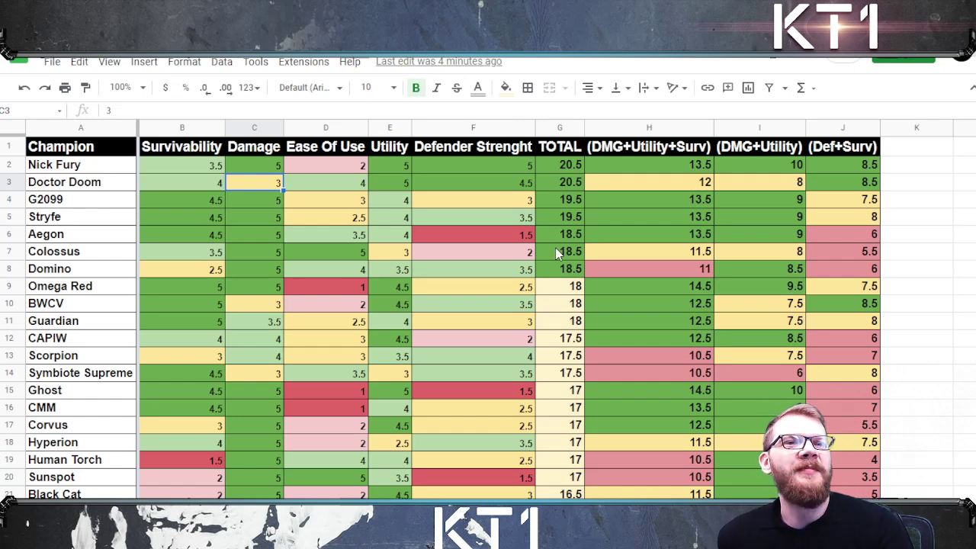
Sort the sheet Z to A by the Survivability column B, highest first
{"action": "left_click", "coordinate": [172, 128]}
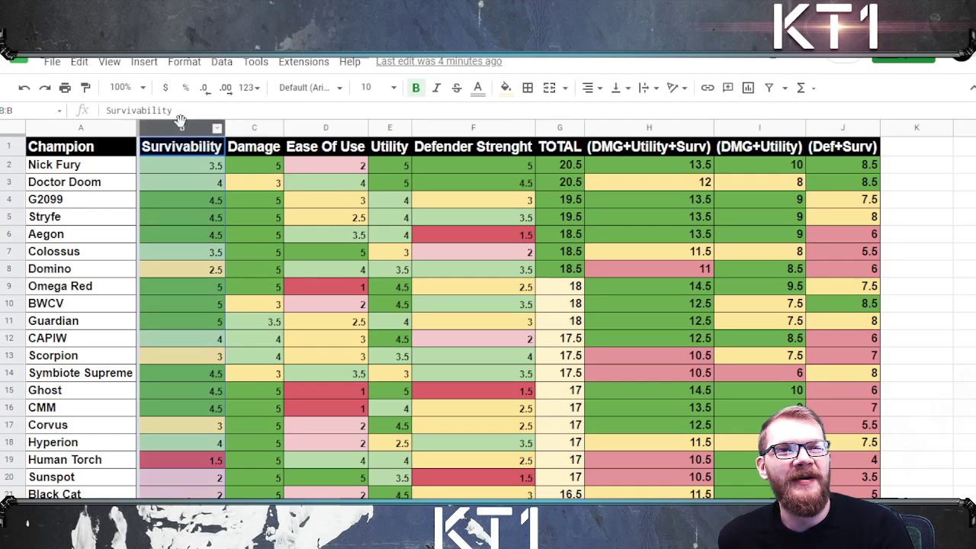
{"action": "left_click", "coordinate": [231, 126]}
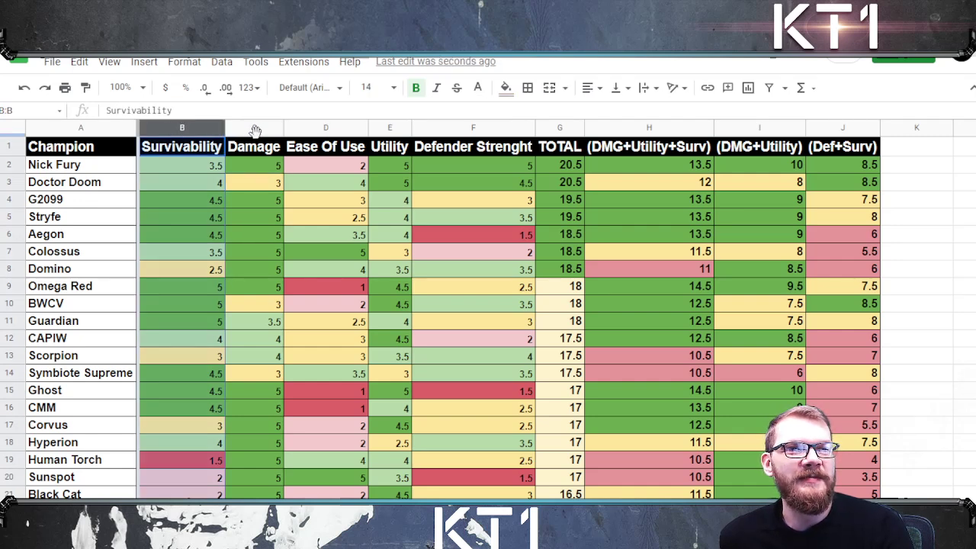
{"action": "right_click", "coordinate": [194, 128]}
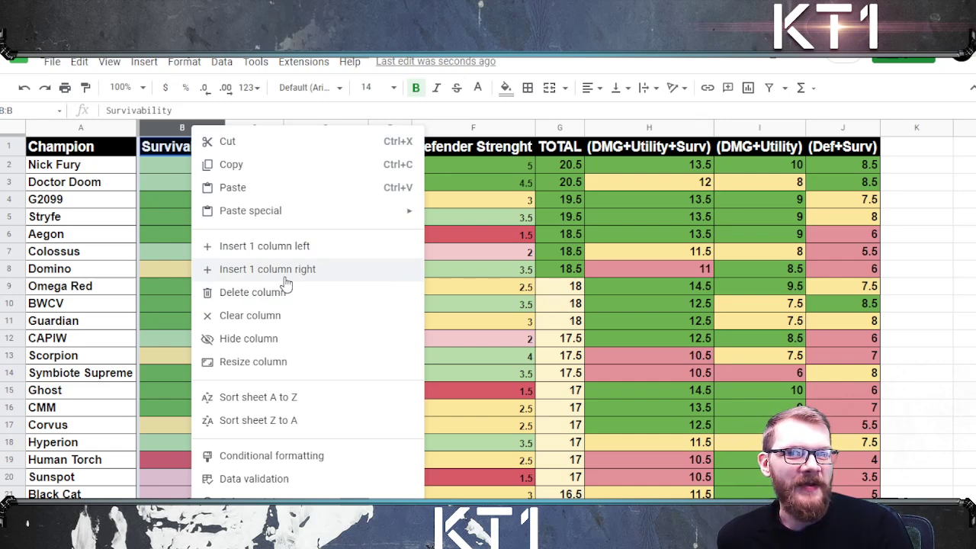
{"action": "left_click", "coordinate": [260, 423]}
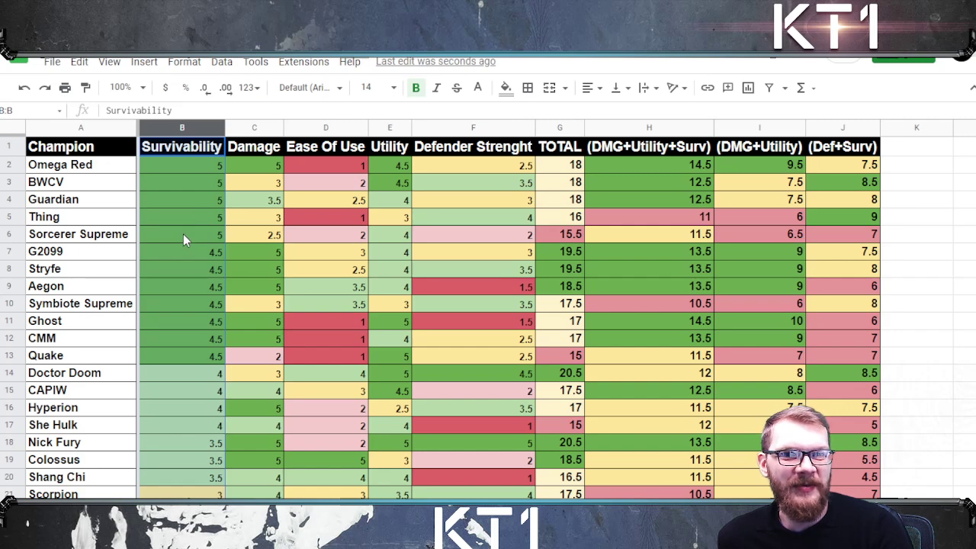
Check Corvus's and Warlock's Survivability scores in B22 and B23, then select Warlock's row 23
{"action": "scroll", "coordinate": [183, 235], "scroll_direction": "down", "scroll_amount": 3}
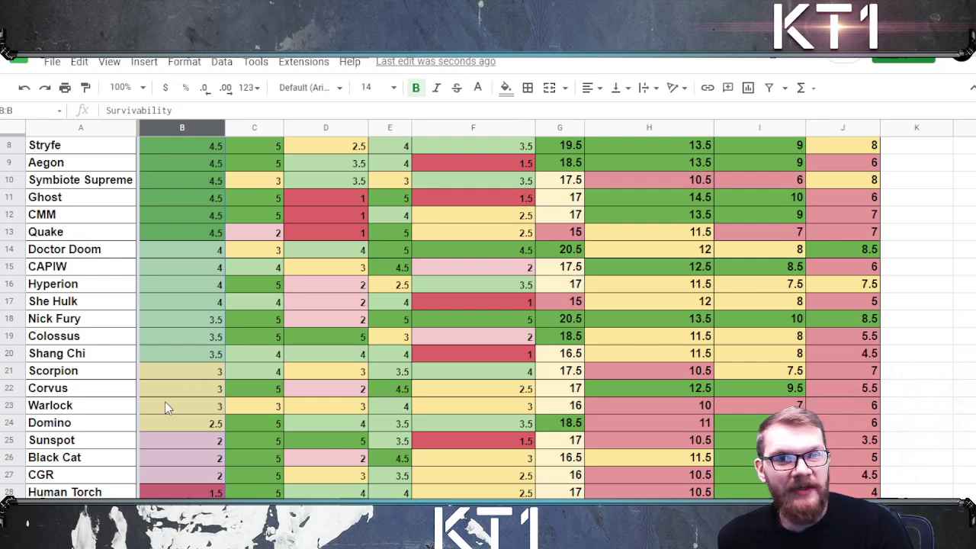
{"action": "left_click", "coordinate": [183, 393]}
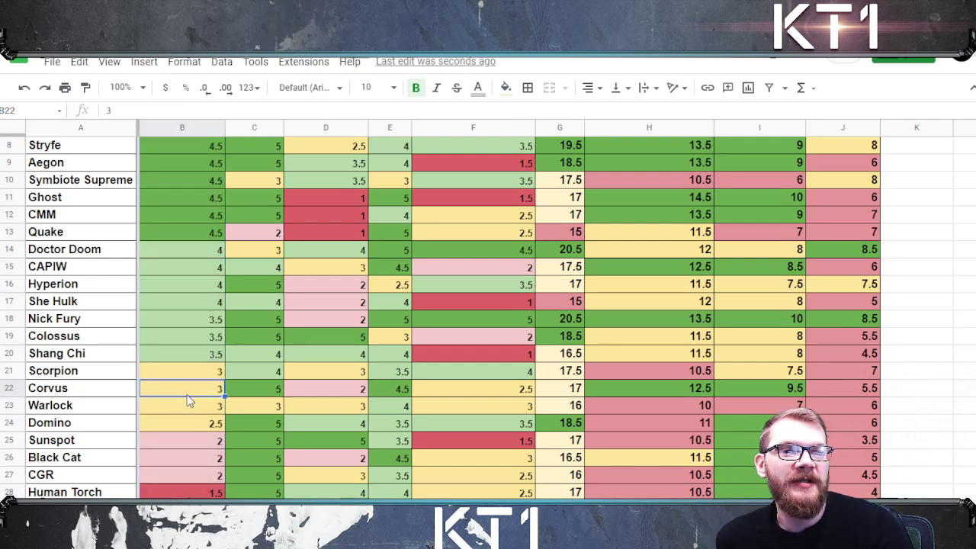
{"action": "left_click", "coordinate": [179, 408]}
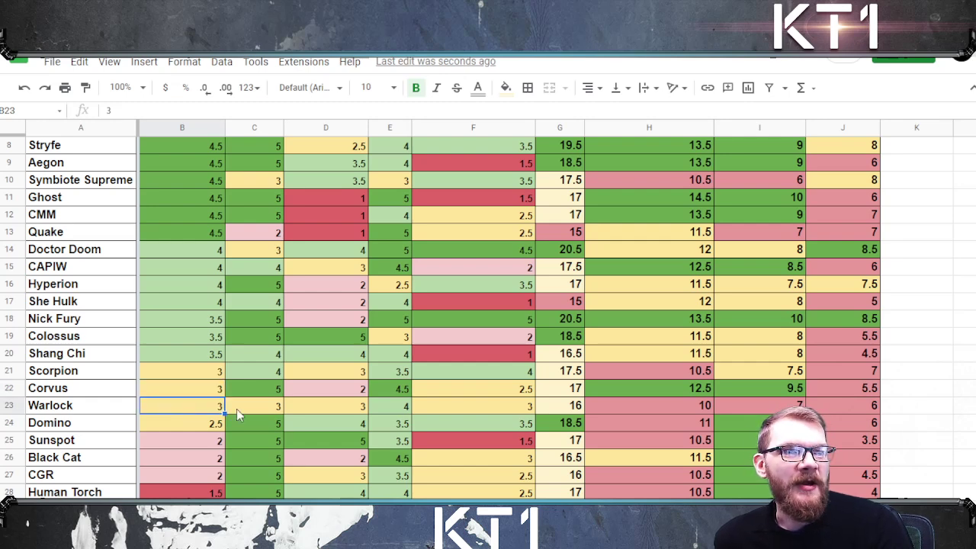
{"action": "left_click", "coordinate": [9, 405]}
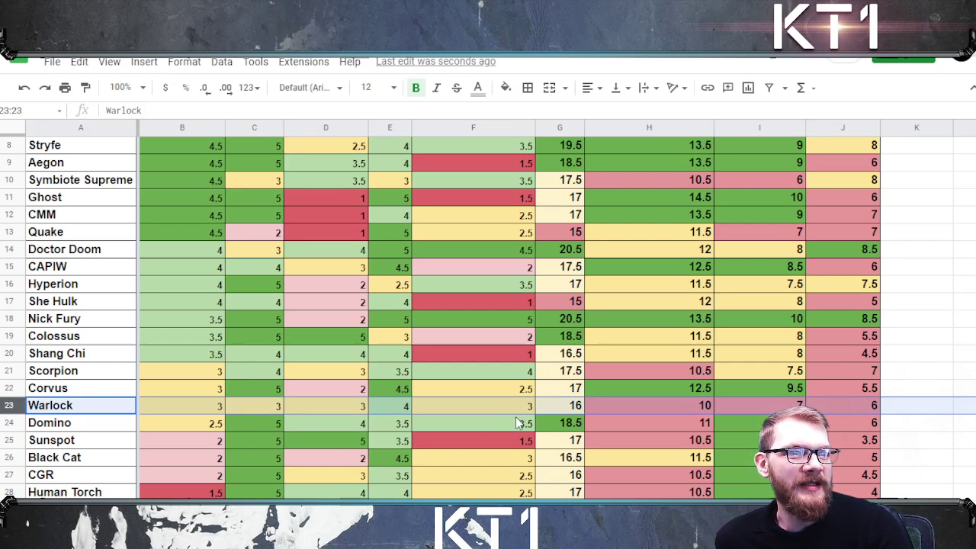
Check Quake's TOTAL formula and select the Quake, She Hulk and Sorcerer Supreme rows
{"action": "scroll", "coordinate": [517, 422], "scroll_direction": "up", "scroll_amount": 3}
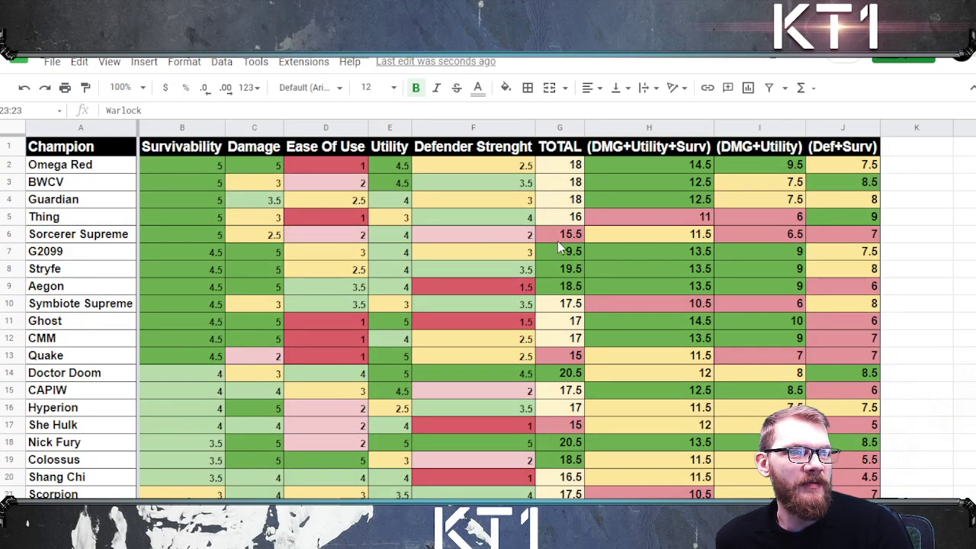
{"action": "scroll", "coordinate": [526, 446], "scroll_direction": "down", "scroll_amount": 3}
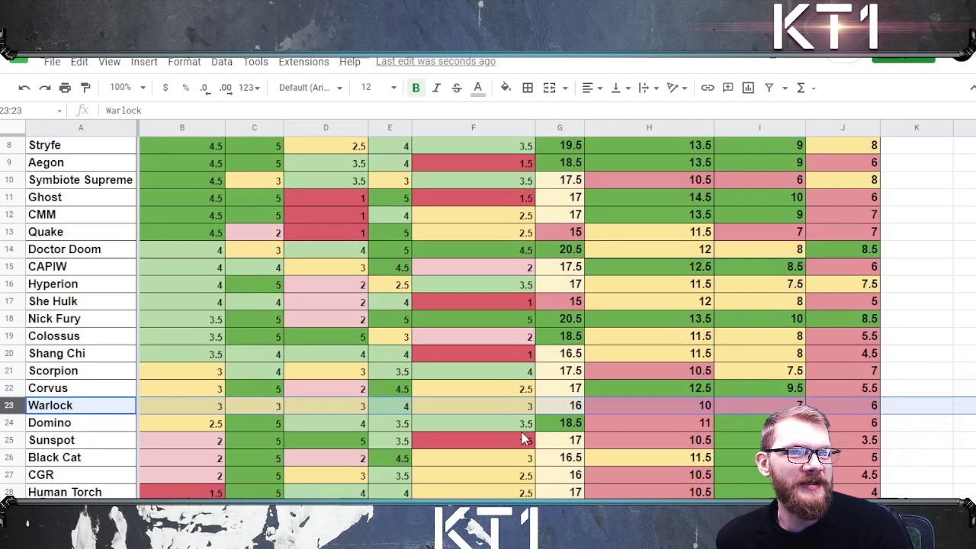
{"action": "left_click", "coordinate": [560, 231]}
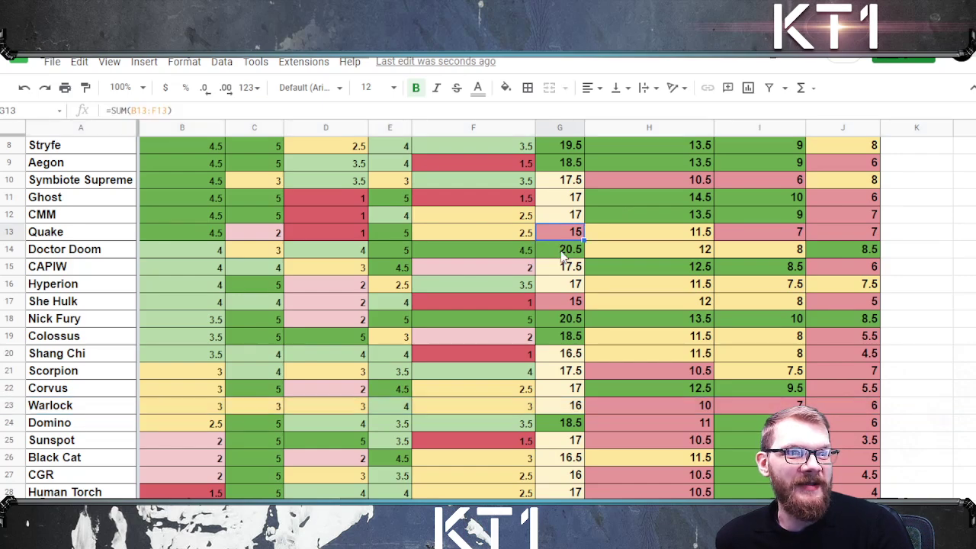
{"action": "left_click", "coordinate": [11, 232]}
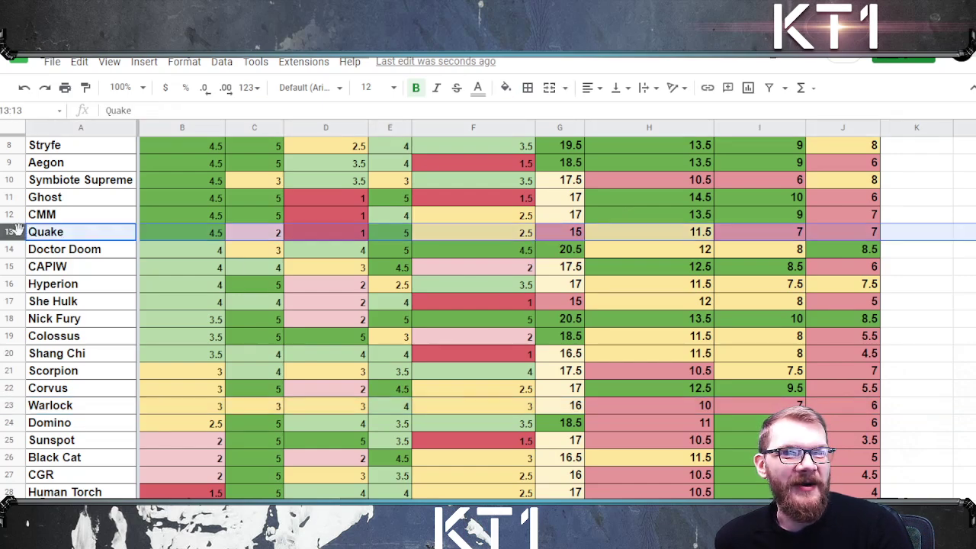
{"action": "scroll", "coordinate": [375, 341], "scroll_direction": "up", "scroll_amount": 3}
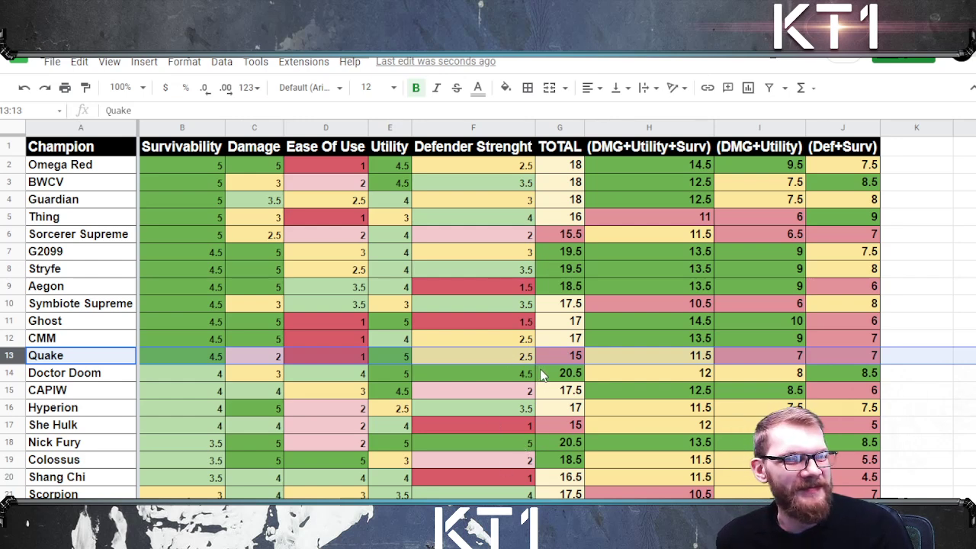
{"action": "left_click", "coordinate": [12, 425]}
{"action": "scroll", "coordinate": [293, 403], "scroll_direction": "down", "scroll_amount": 3}
{"action": "scroll", "coordinate": [293, 403], "scroll_direction": "up", "scroll_amount": 3}
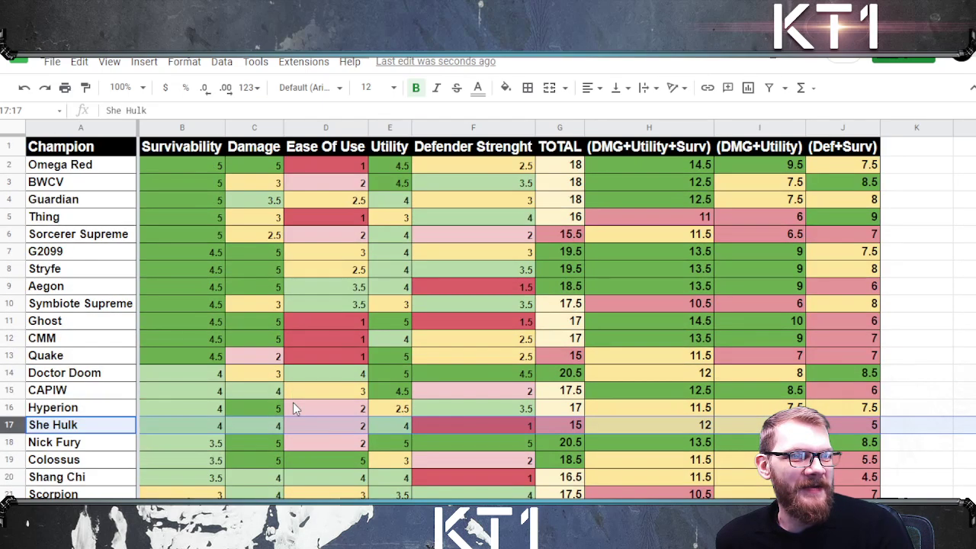
{"action": "left_click", "coordinate": [12, 234]}
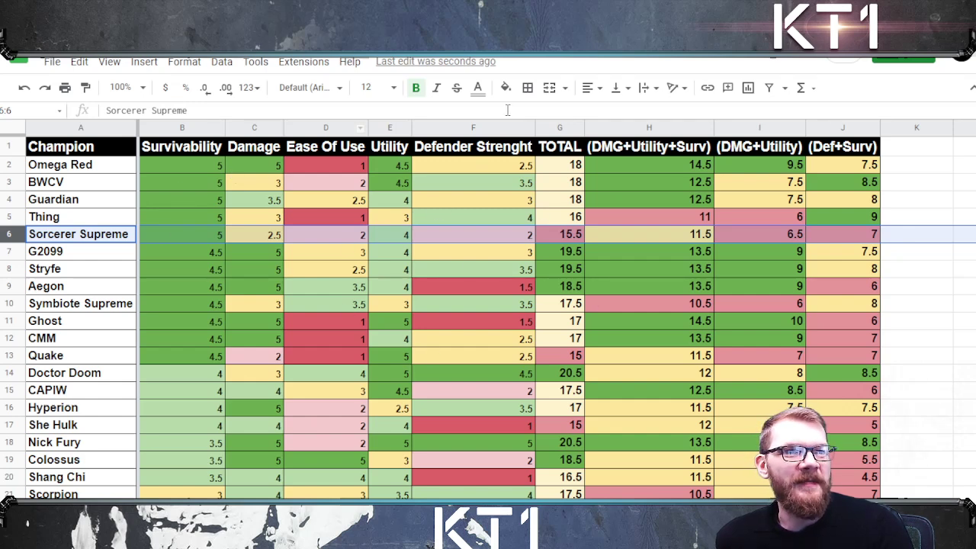
{"action": "right_click", "coordinate": [578, 129]}
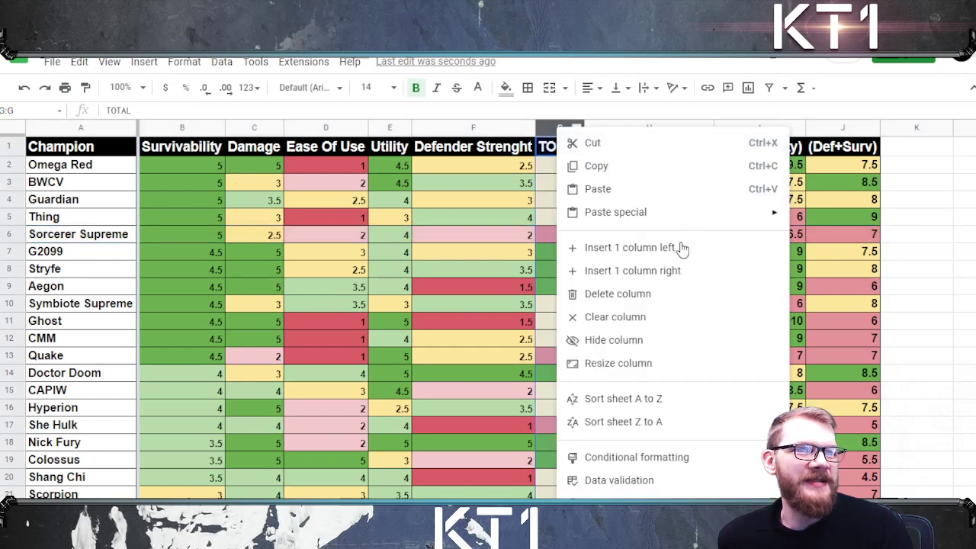
{"action": "left_click", "coordinate": [623, 422]}
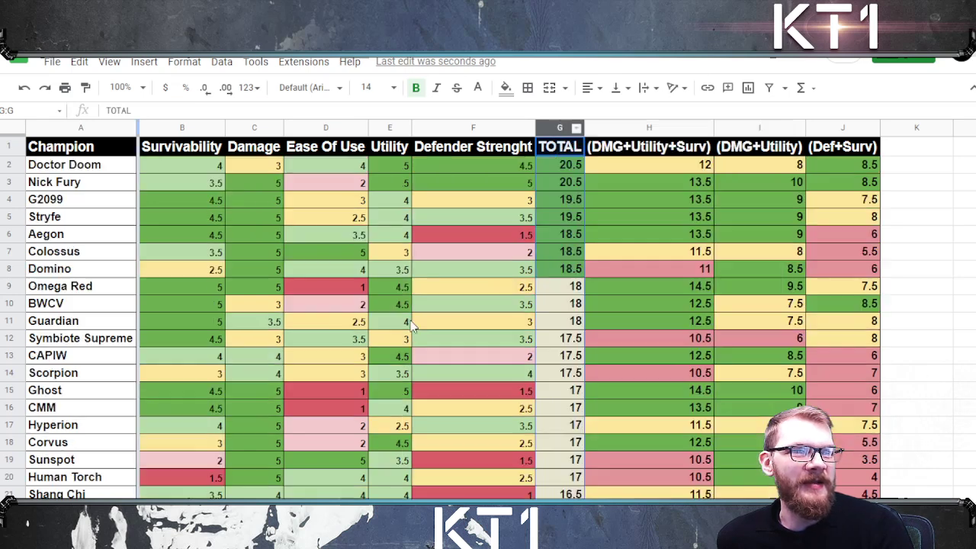
{"action": "left_click", "coordinate": [561, 290]}
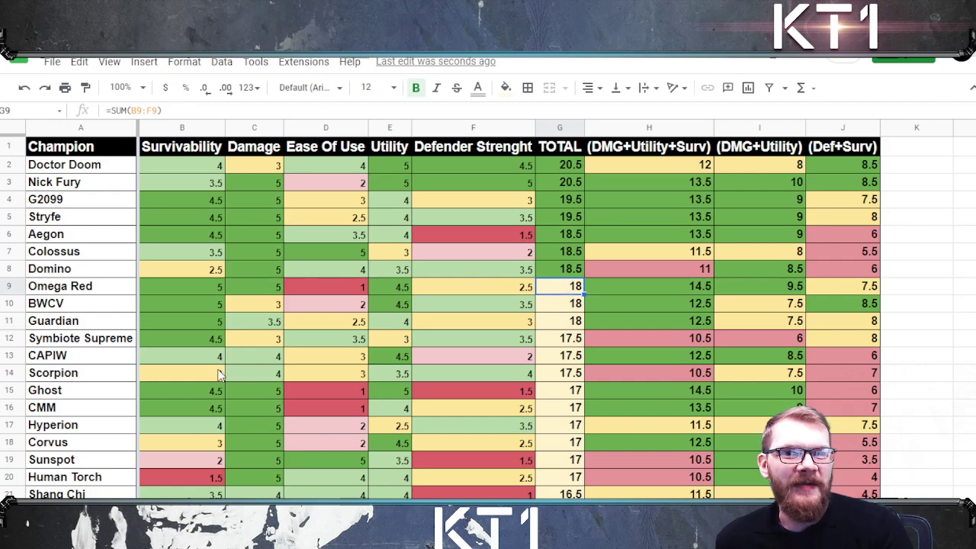
{"action": "scroll", "coordinate": [548, 427], "scroll_direction": "down", "scroll_amount": 3}
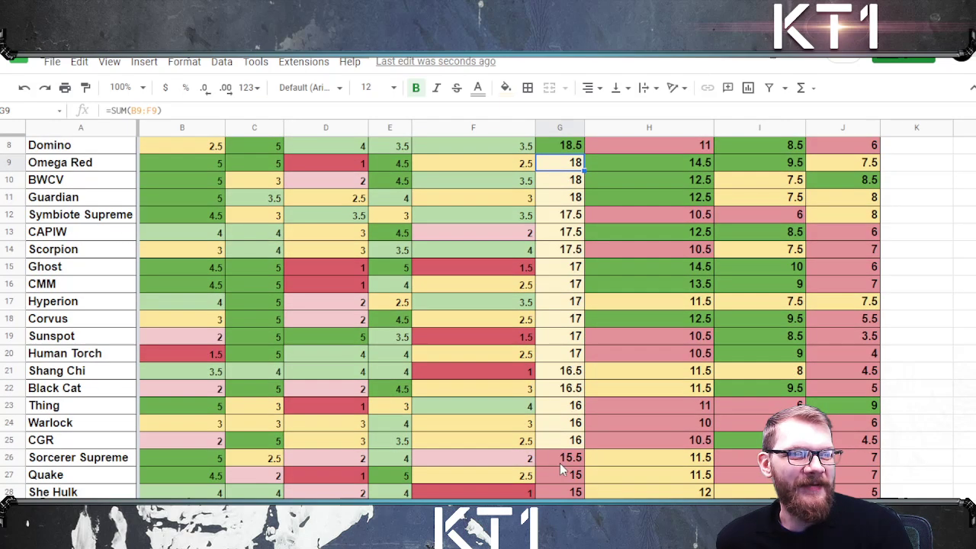
{"action": "left_click_drag", "start_coordinate": [559, 463], "coordinate": [560, 491]}
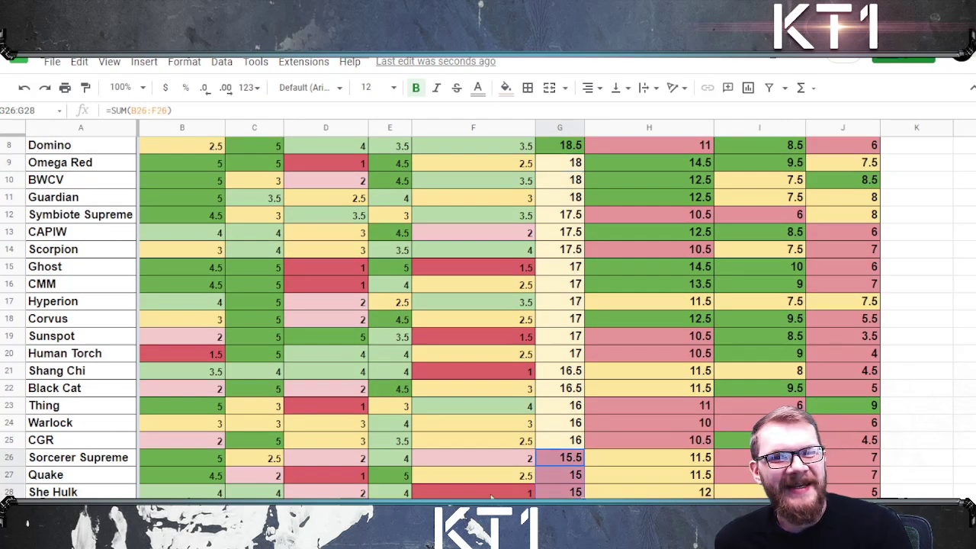
{"action": "scroll", "coordinate": [525, 450], "scroll_direction": "down", "scroll_amount": 2}
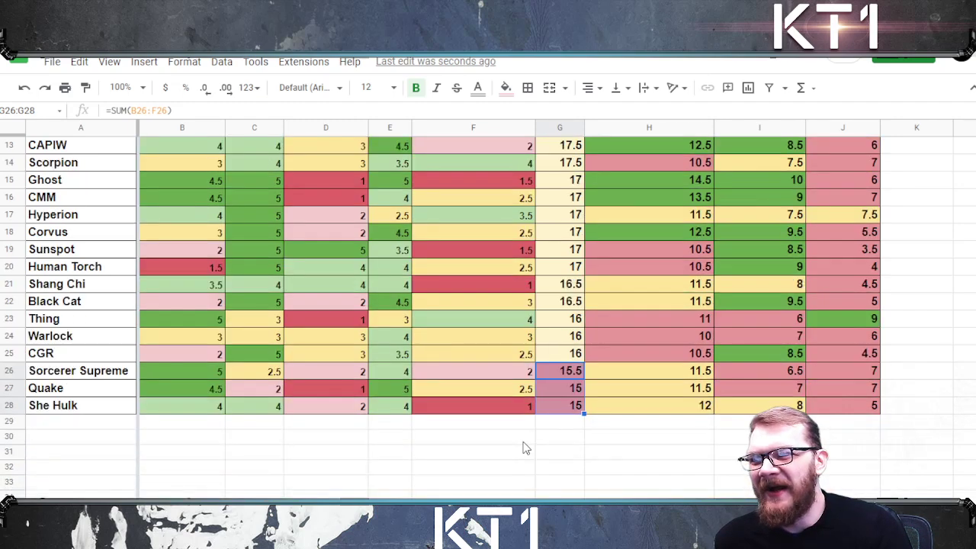
{"action": "left_click_drag", "start_coordinate": [549, 352], "coordinate": [557, 284]}
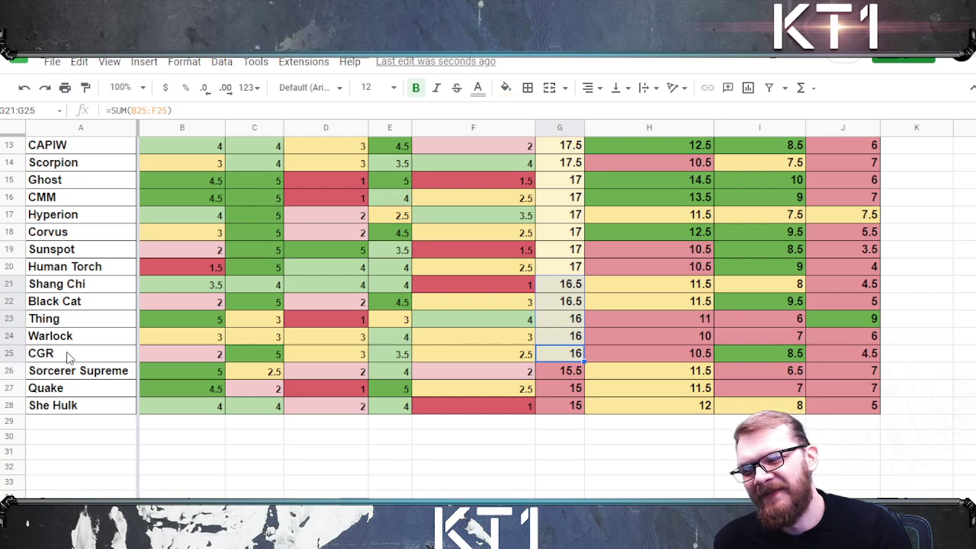
Select the TOTAL column and compare Ease Of Use scores for Nick Fury, BWCV and Corvus
{"action": "scroll", "coordinate": [99, 366], "scroll_direction": "up", "scroll_amount": 5}
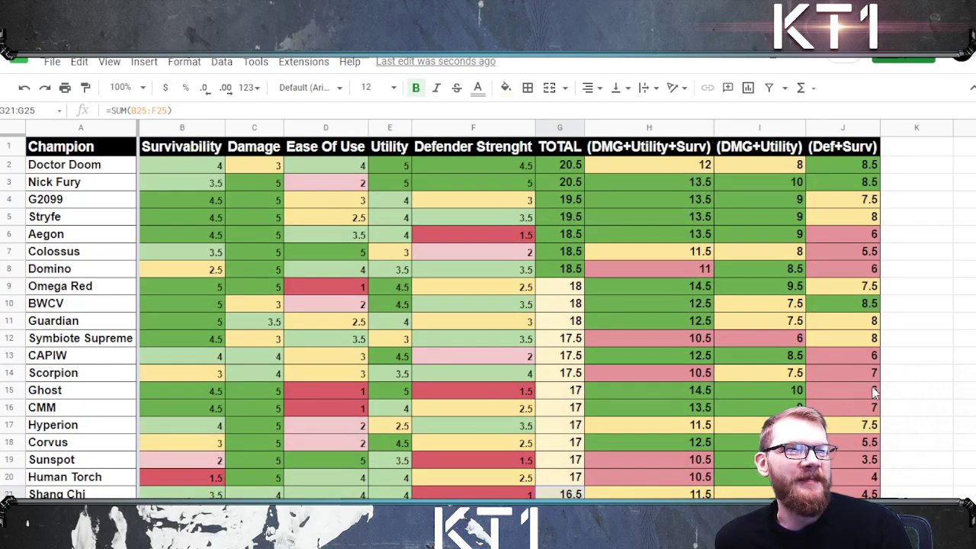
{"action": "left_click", "coordinate": [562, 127]}
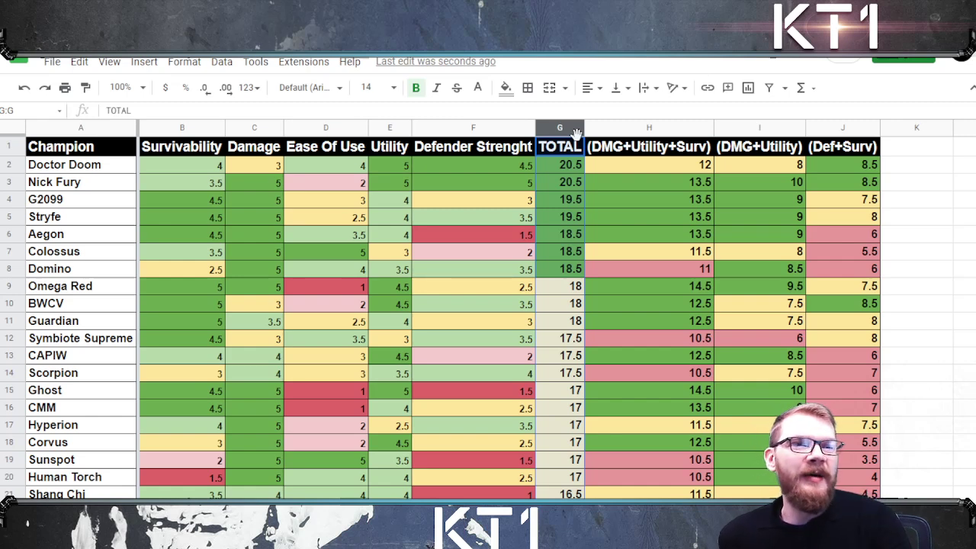
{"action": "left_click", "coordinate": [310, 183]}
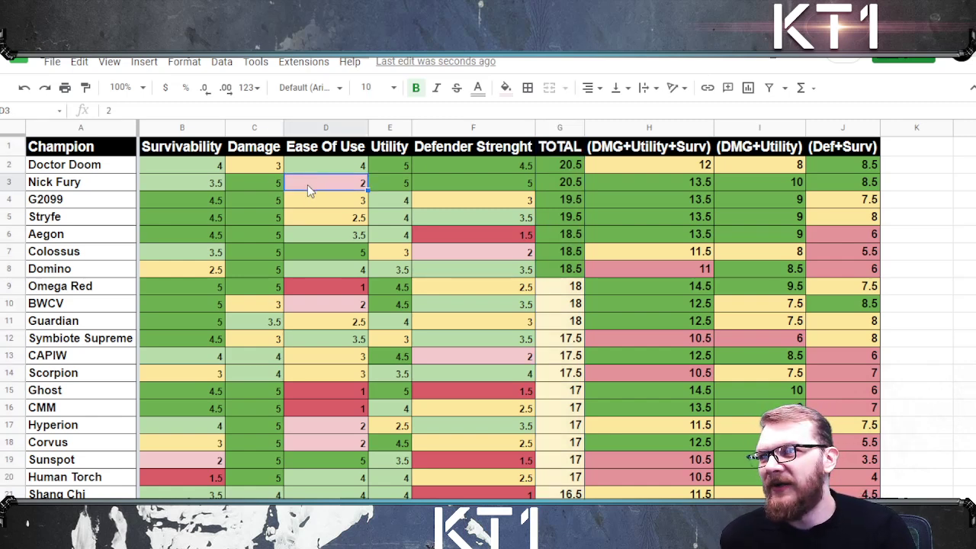
{"action": "left_click", "coordinate": [316, 305]}
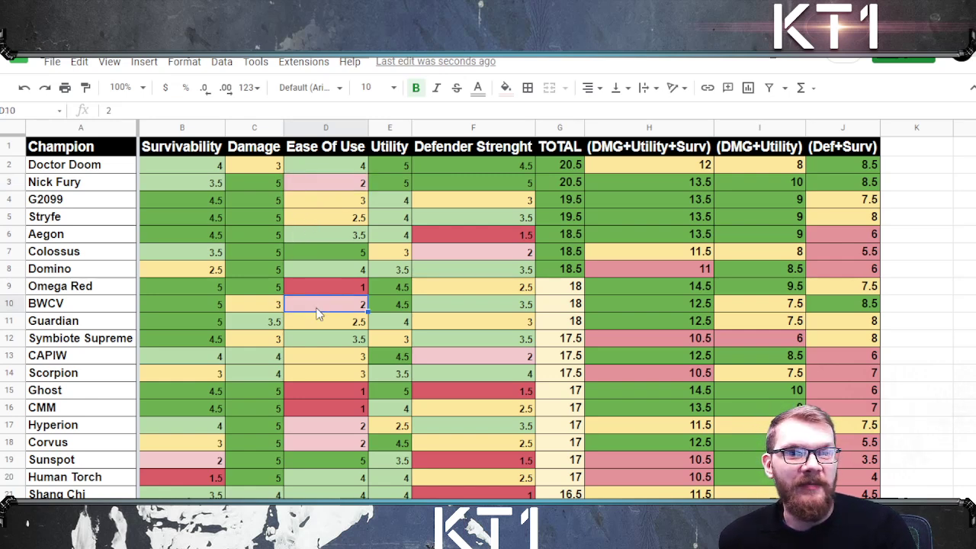
{"action": "left_click", "coordinate": [310, 444]}
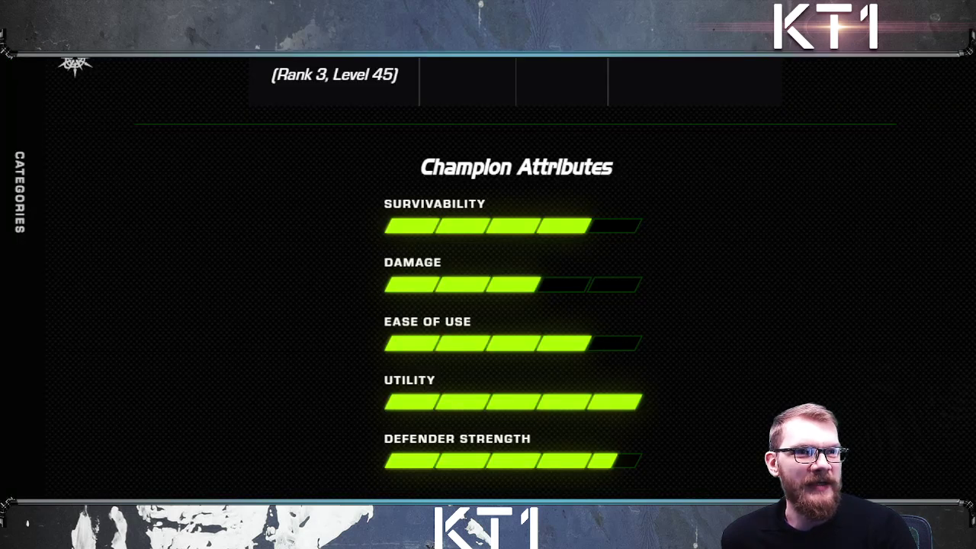
Open Corvus Glaive's spotlight in a new tab, read his Champion Attributes, and return to Sheets
{"action": "scroll", "coordinate": [263, 284], "scroll_direction": "down", "scroll_amount": 10}
{"action": "scroll", "coordinate": [267, 282], "scroll_direction": "down", "scroll_amount": 3}
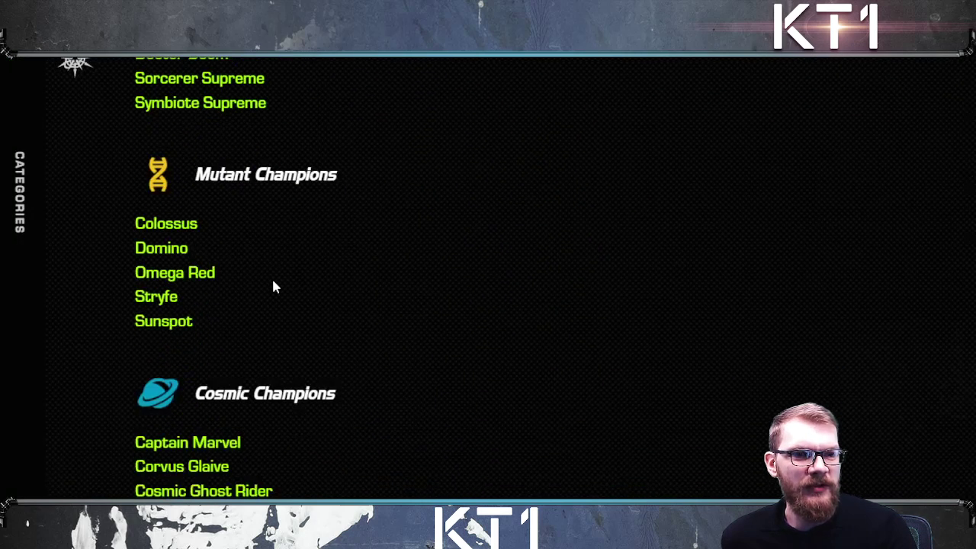
{"action": "right_click", "coordinate": [218, 444]}
{"action": "left_click", "coordinate": [267, 455]}
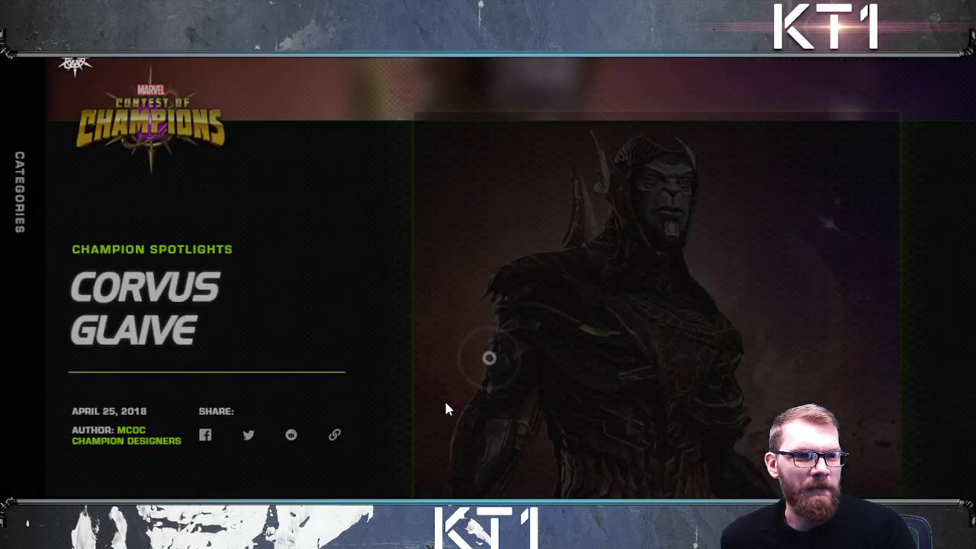
{"action": "scroll", "coordinate": [381, 358], "scroll_direction": "down", "scroll_amount": 5}
{"action": "scroll", "coordinate": [376, 336], "scroll_direction": "down", "scroll_amount": 12}
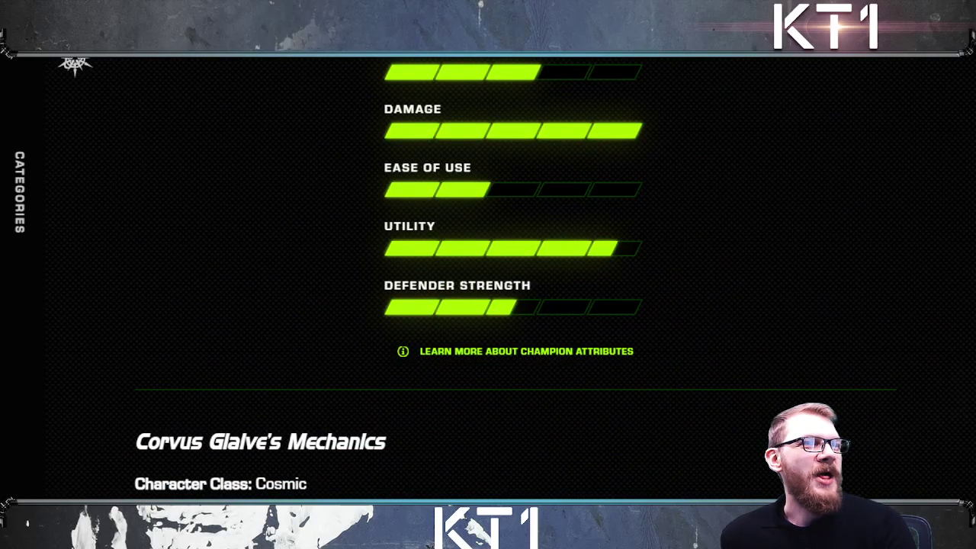
{"action": "key", "text": "ctrl+Tab"}
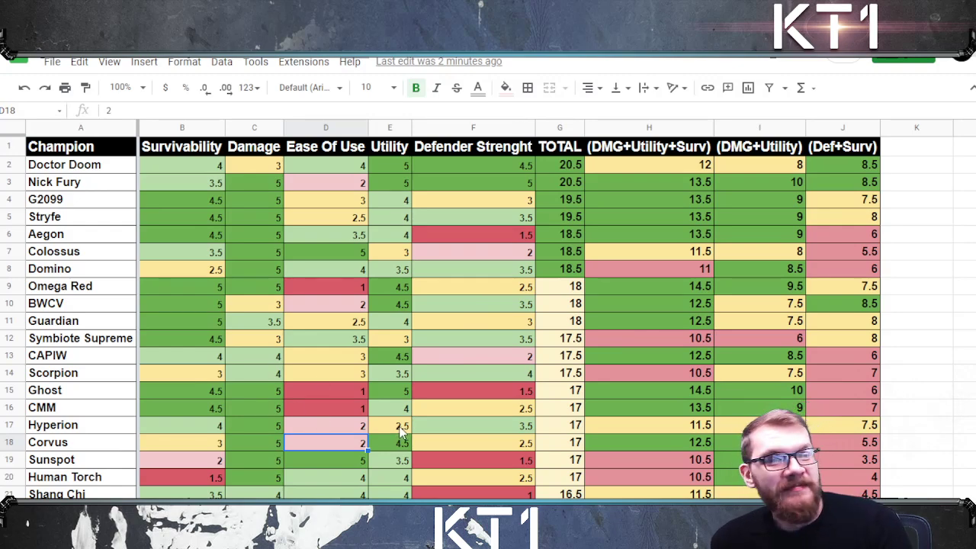
{"action": "scroll", "coordinate": [342, 385], "scroll_direction": "down", "scroll_amount": 4}
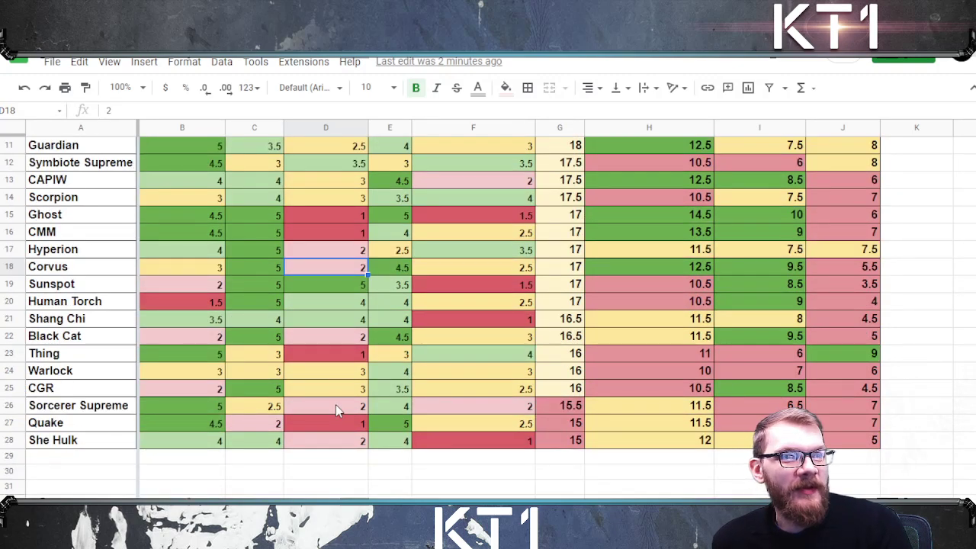
{"action": "scroll", "coordinate": [336, 405], "scroll_direction": "up", "scroll_amount": 4}
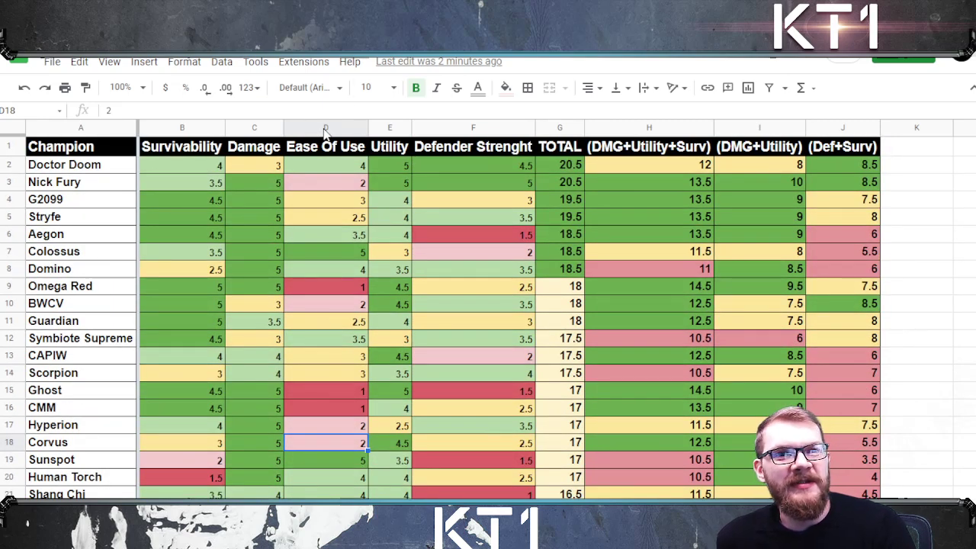
{"action": "left_click", "coordinate": [320, 128]}
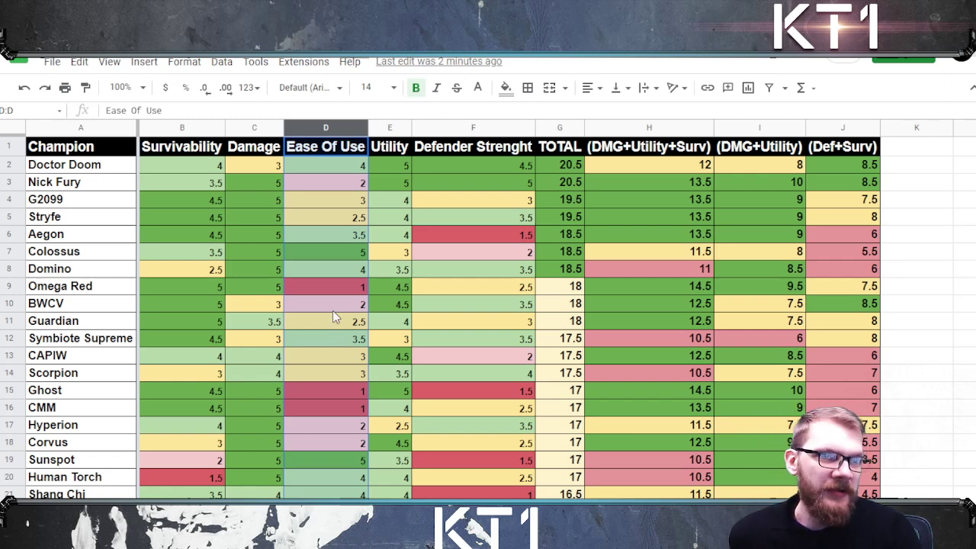
{"action": "left_click", "coordinate": [455, 128]}
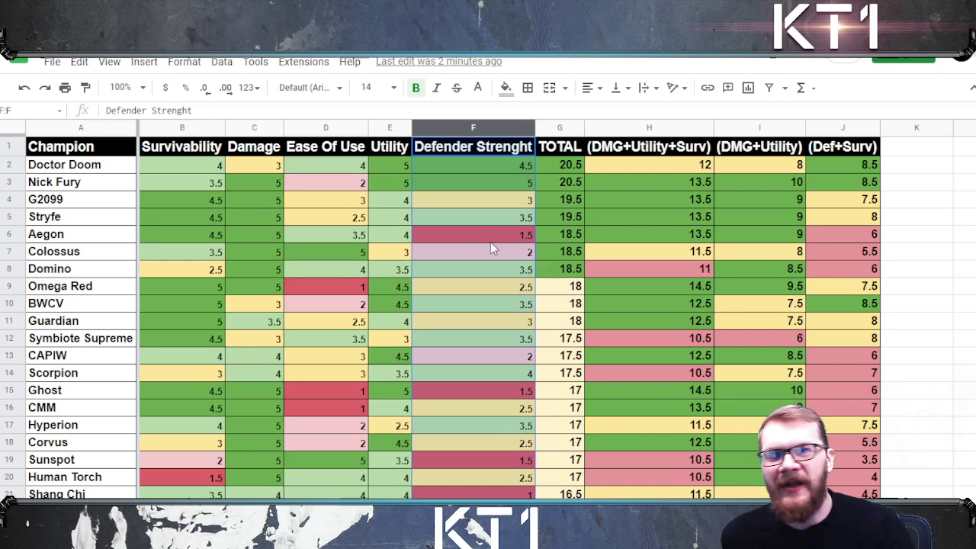
{"action": "left_click", "coordinate": [656, 128]}
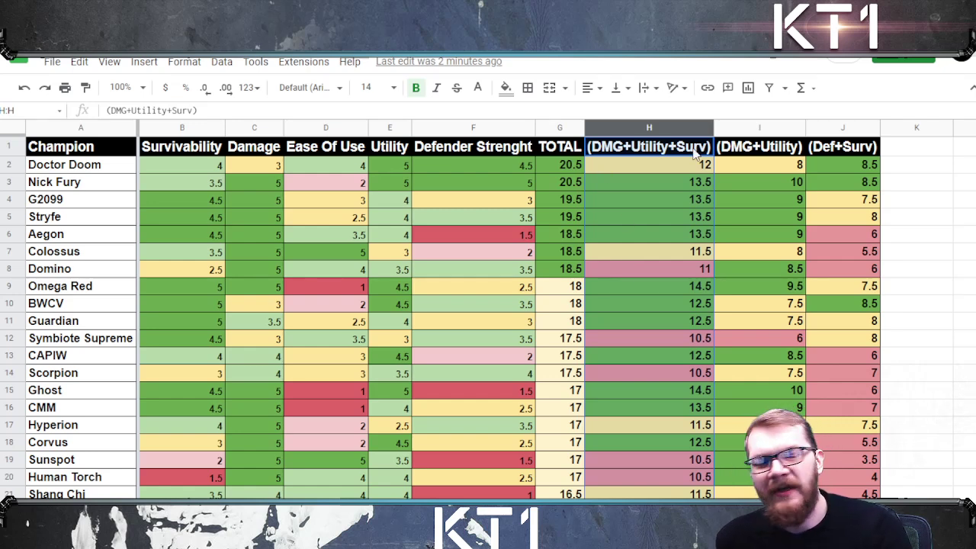
{"action": "left_click", "coordinate": [765, 129]}
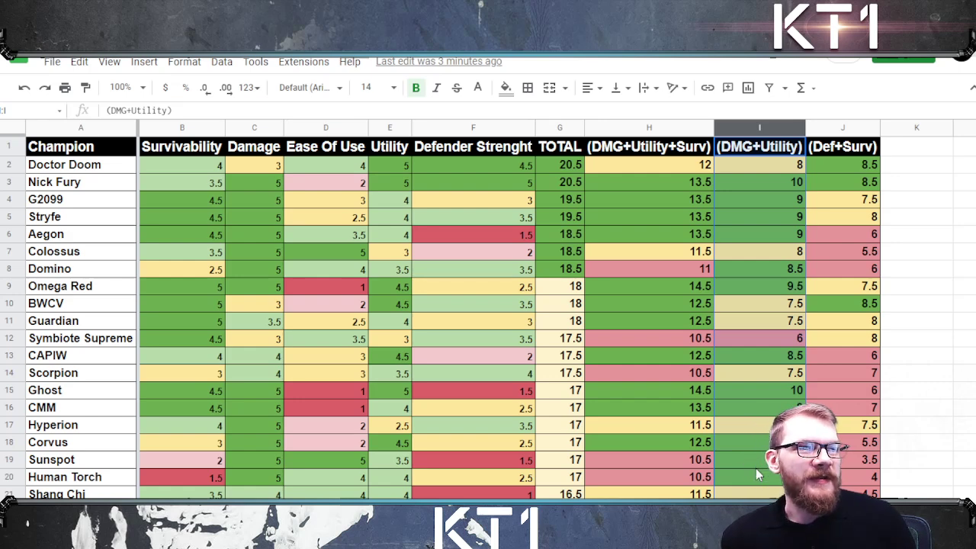
{"action": "left_click", "coordinate": [647, 127]}
{"action": "left_click", "coordinate": [751, 128]}
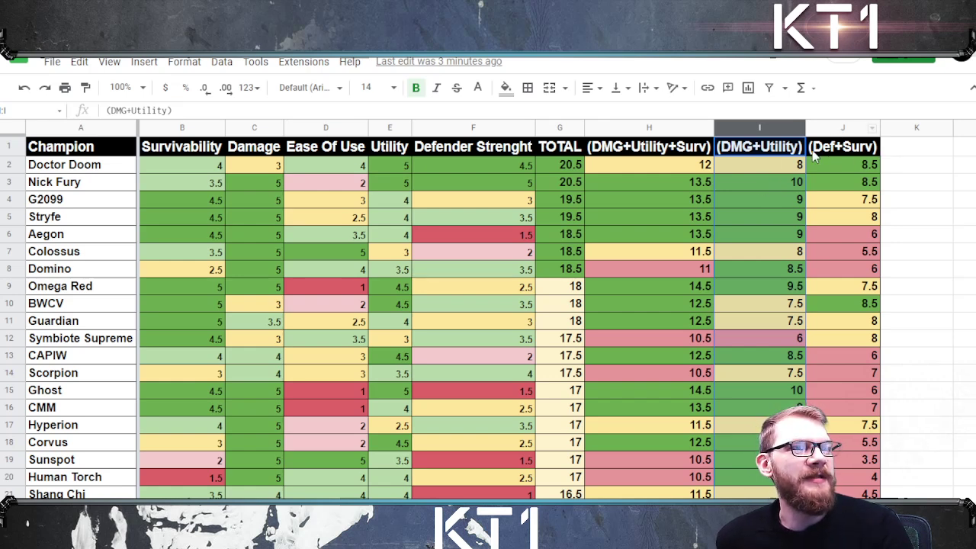
{"action": "left_click", "coordinate": [628, 128]}
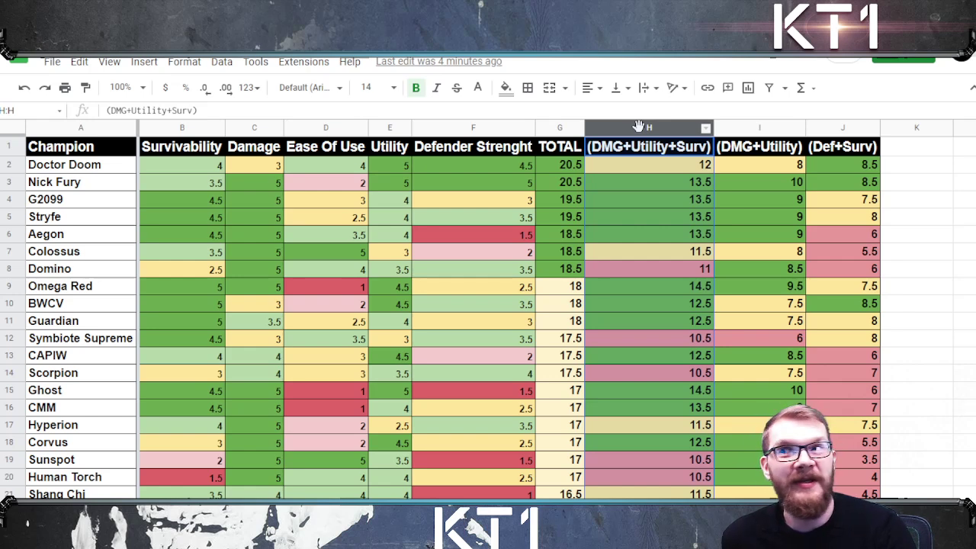
Sort the sheet Z to A by column H (DMG+Utility+Surv) and select the top scores H2:H12
{"action": "right_click", "coordinate": [639, 126]}
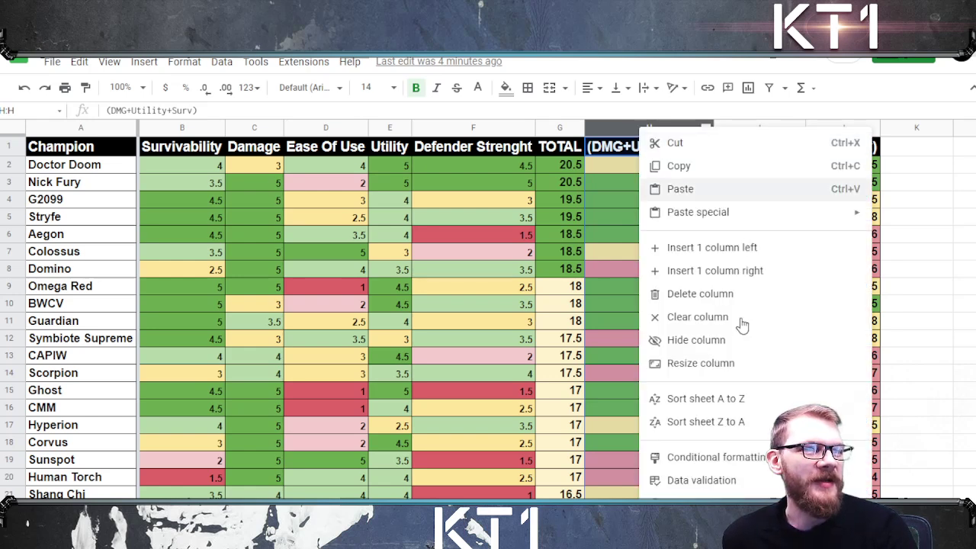
{"action": "left_click", "coordinate": [720, 421]}
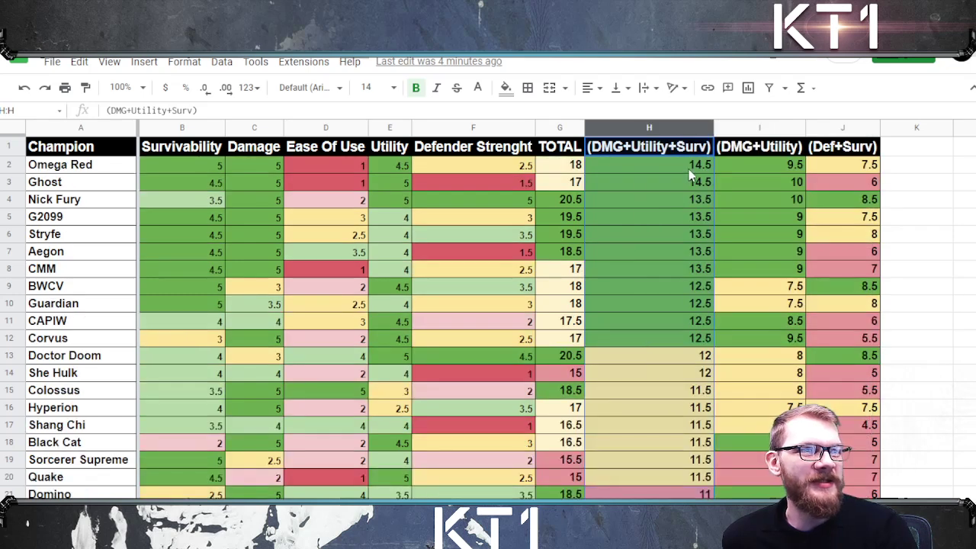
{"action": "left_click", "coordinate": [650, 202]}
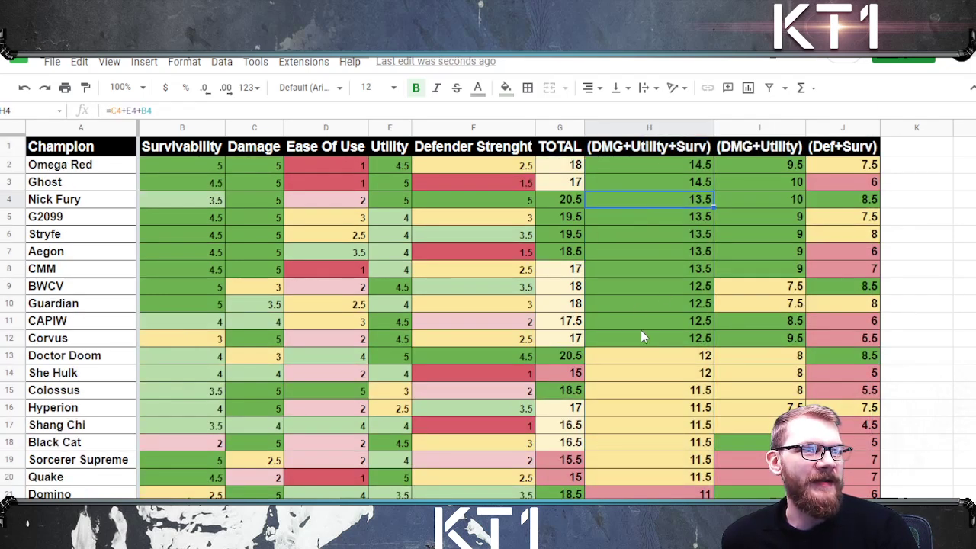
{"action": "left_click_drag", "start_coordinate": [642, 341], "coordinate": [646, 163]}
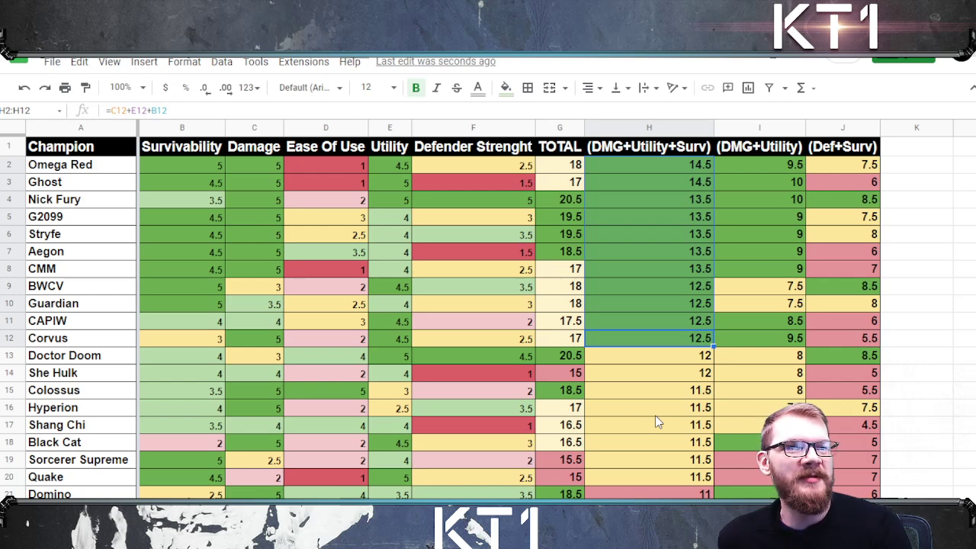
{"action": "left_click", "coordinate": [15, 271]}
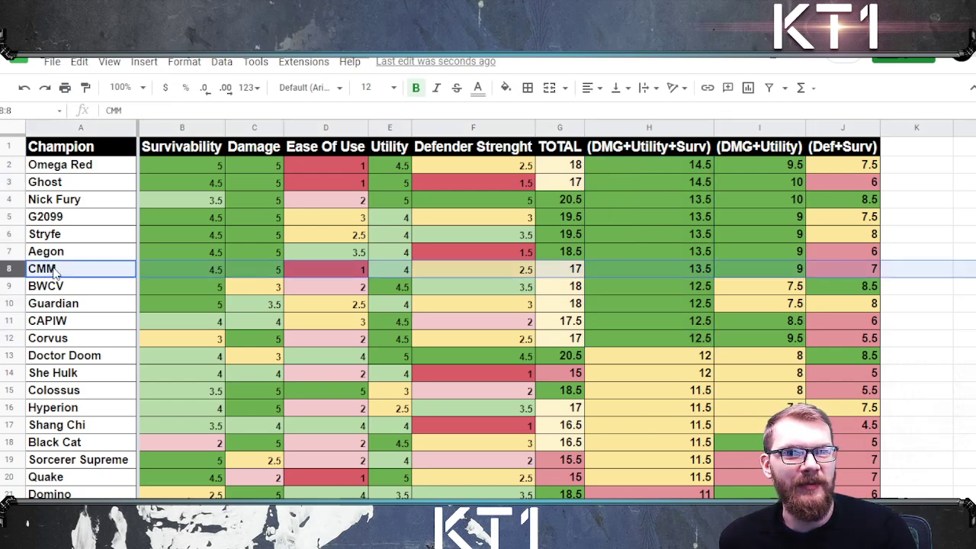
{"action": "left_click", "coordinate": [9, 287]}
{"action": "left_click", "coordinate": [7, 303]}
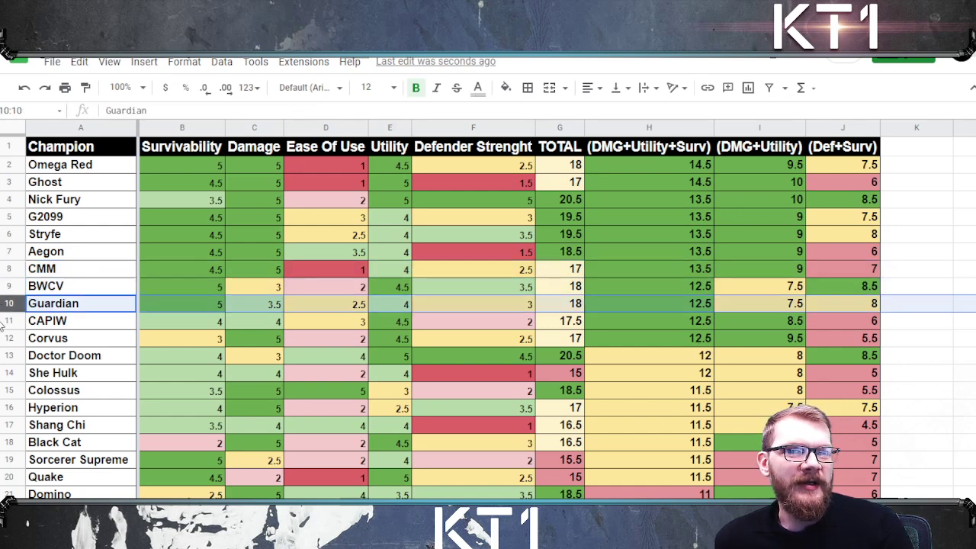
{"action": "left_click", "coordinate": [9, 321]}
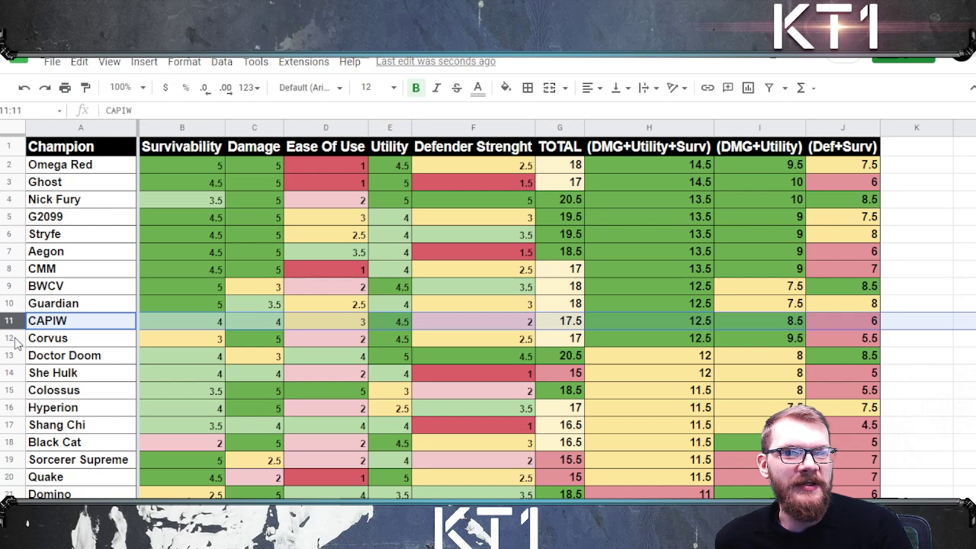
{"action": "left_click", "coordinate": [13, 339]}
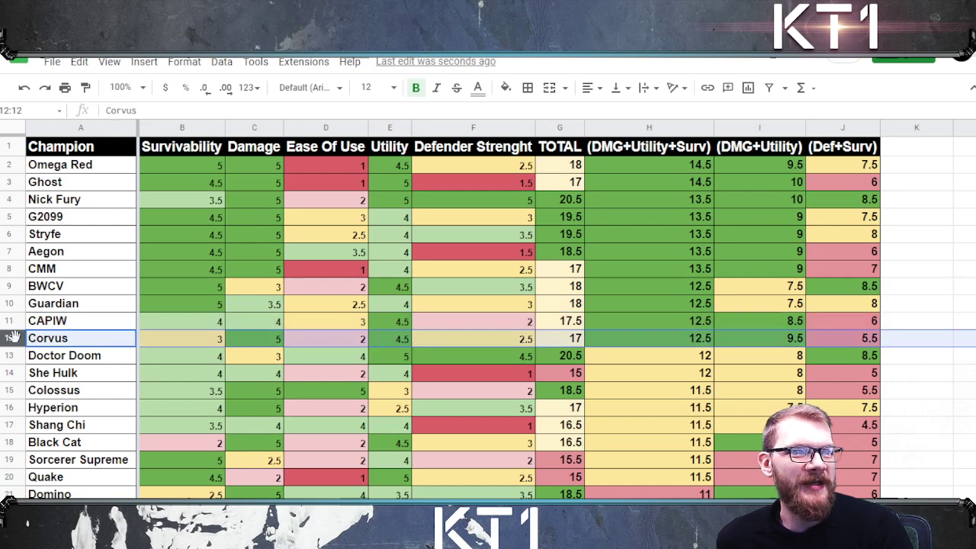
{"action": "left_click", "coordinate": [9, 357]}
{"action": "left_click", "coordinate": [9, 373]}
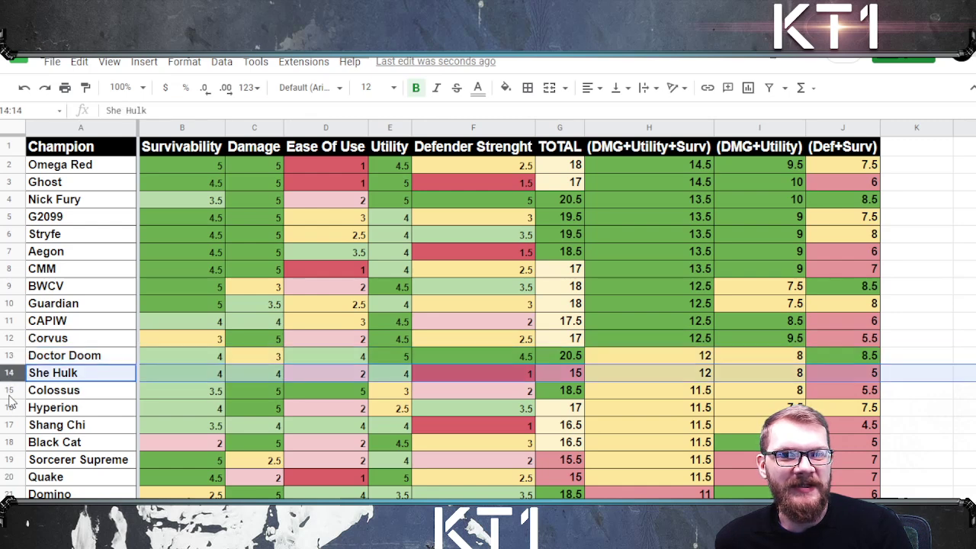
{"action": "left_click", "coordinate": [9, 392]}
{"action": "left_click", "coordinate": [9, 409]}
{"action": "left_click", "coordinate": [9, 426]}
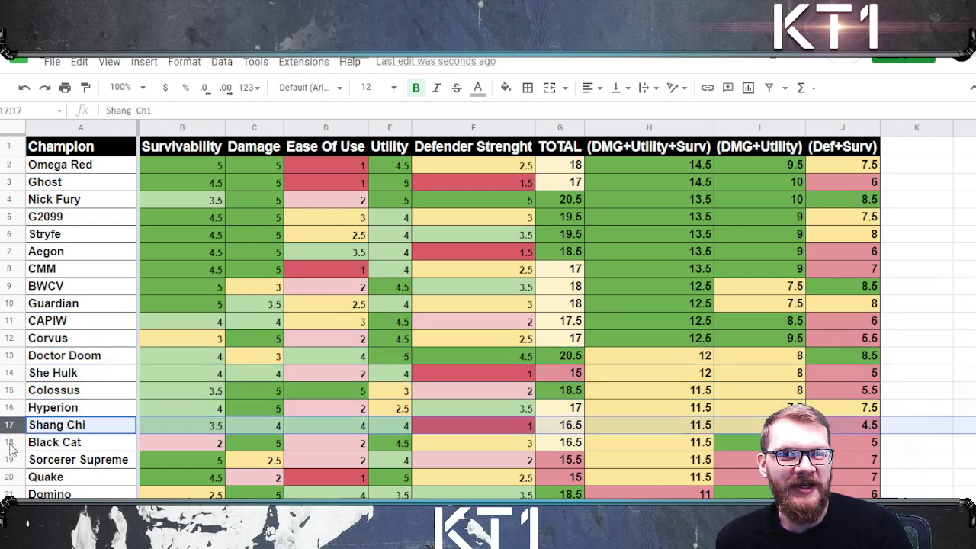
{"action": "left_click", "coordinate": [10, 444]}
{"action": "left_click", "coordinate": [9, 460]}
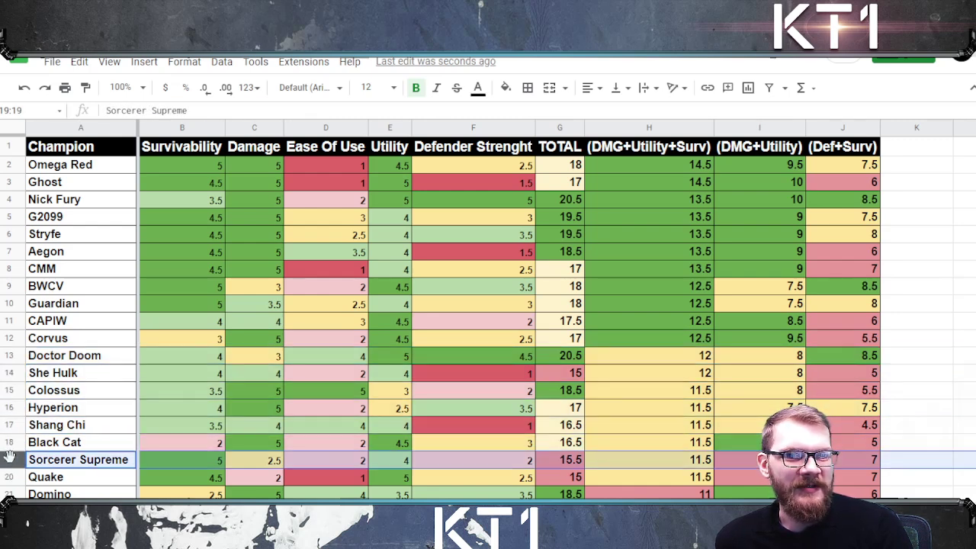
{"action": "left_click", "coordinate": [9, 478]}
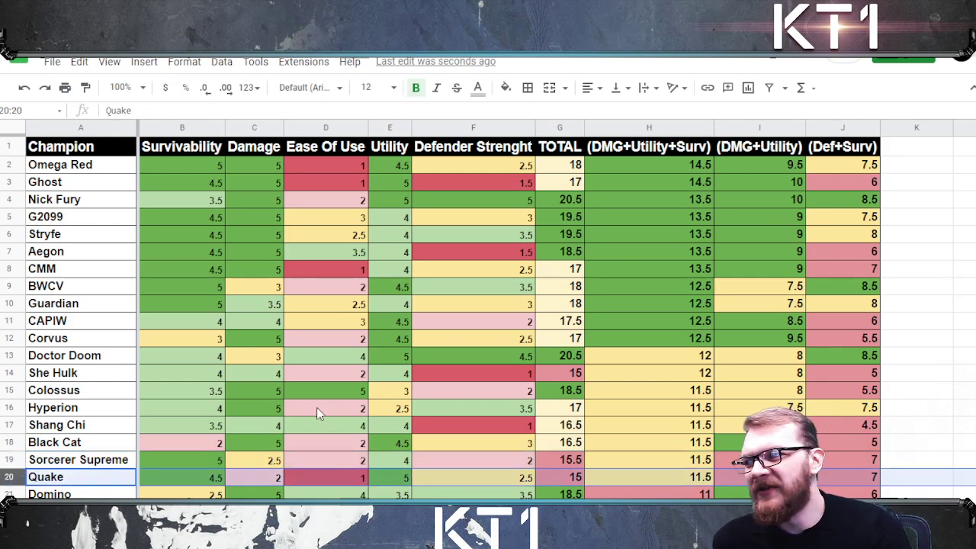
{"action": "scroll", "coordinate": [320, 406], "scroll_direction": "down", "scroll_amount": 1}
{"action": "scroll", "coordinate": [327, 408], "scroll_direction": "down", "scroll_amount": 1}
{"action": "scroll", "coordinate": [326, 404], "scroll_direction": "down", "scroll_amount": 2}
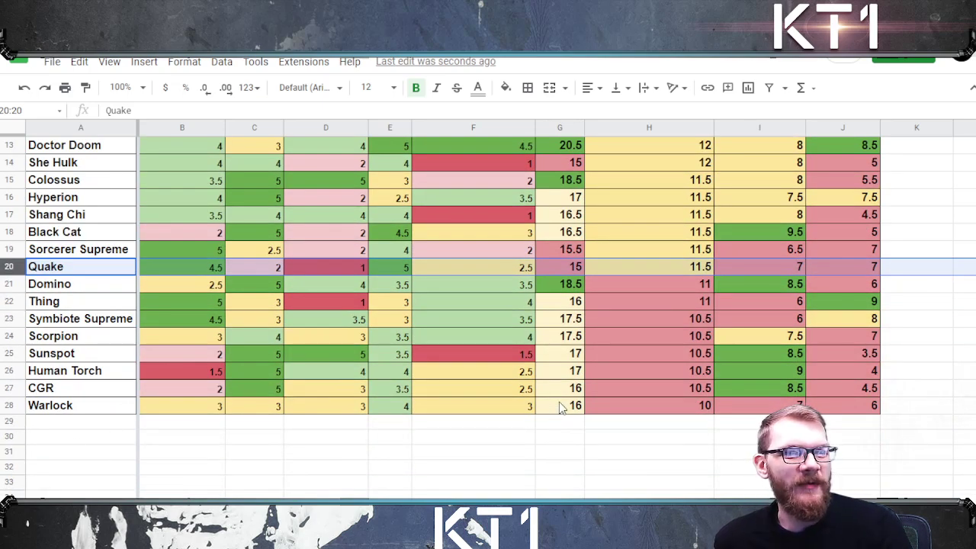
{"action": "left_click_drag", "start_coordinate": [561, 408], "coordinate": [192, 408]}
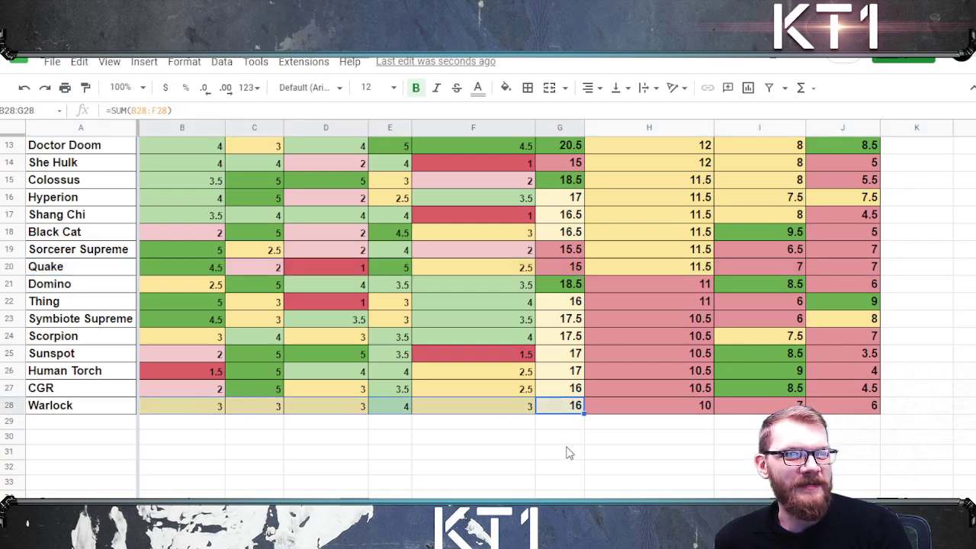
{"action": "scroll", "coordinate": [546, 463], "scroll_direction": "up", "scroll_amount": 1}
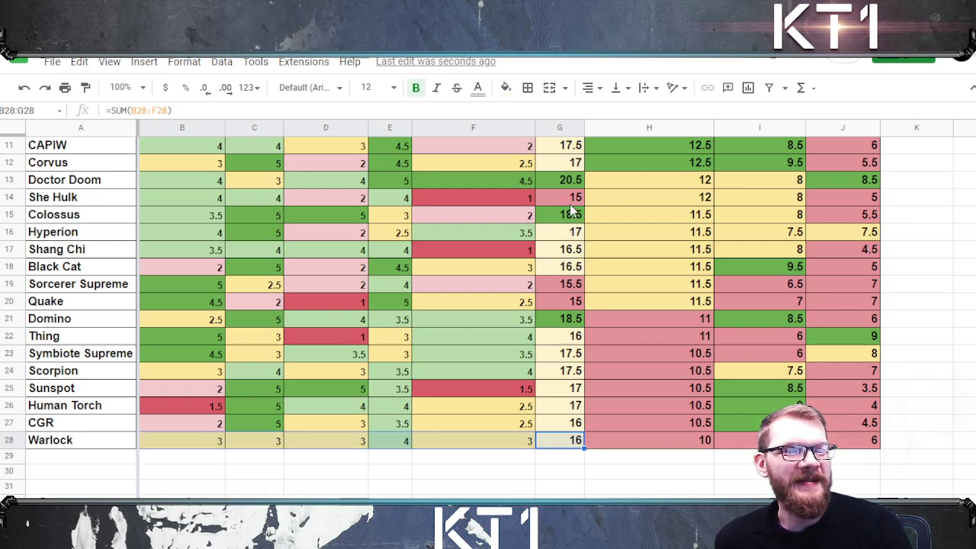
{"action": "left_click", "coordinate": [658, 444]}
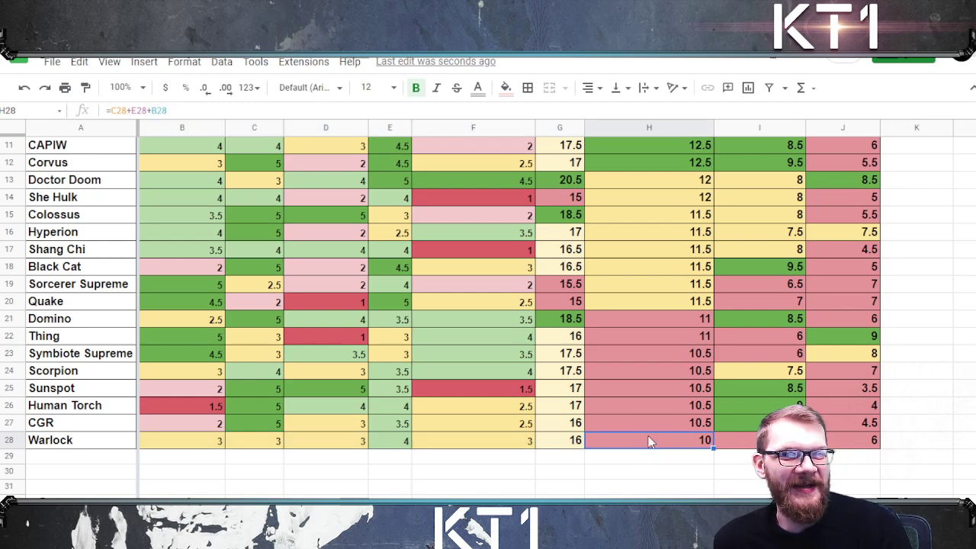
{"action": "left_click", "coordinate": [648, 399], "text": "shift"}
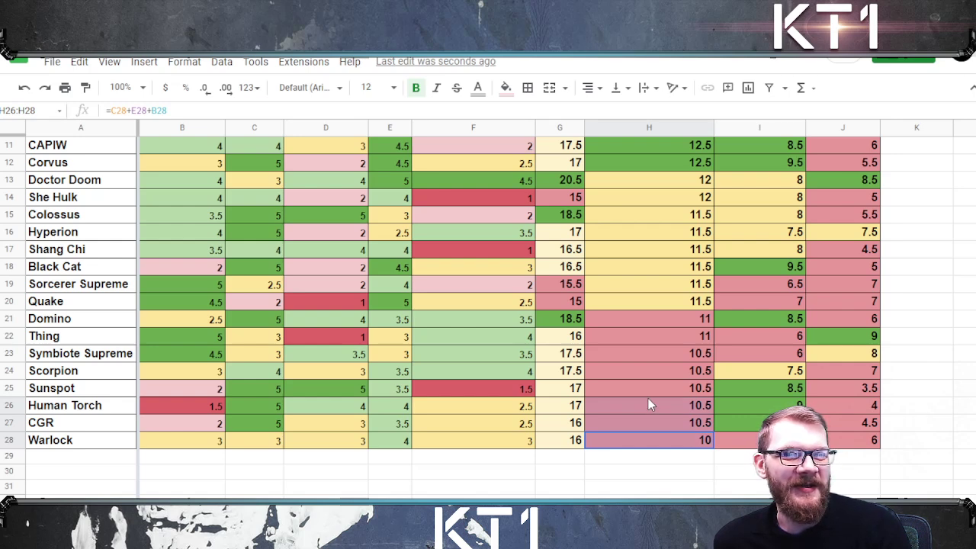
{"action": "left_click_drag", "start_coordinate": [648, 399], "coordinate": [646, 401]}
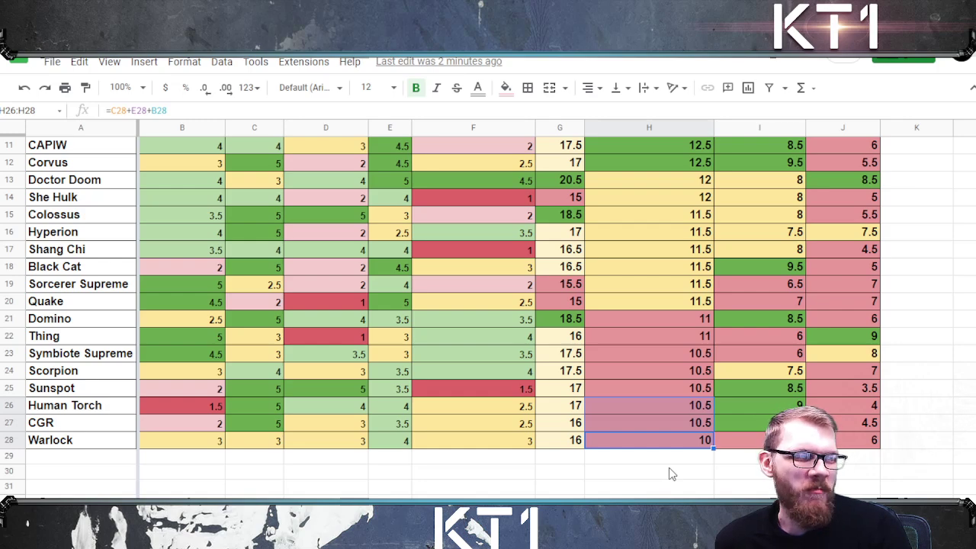
{"action": "scroll", "coordinate": [664, 467], "scroll_direction": "up", "scroll_amount": 4}
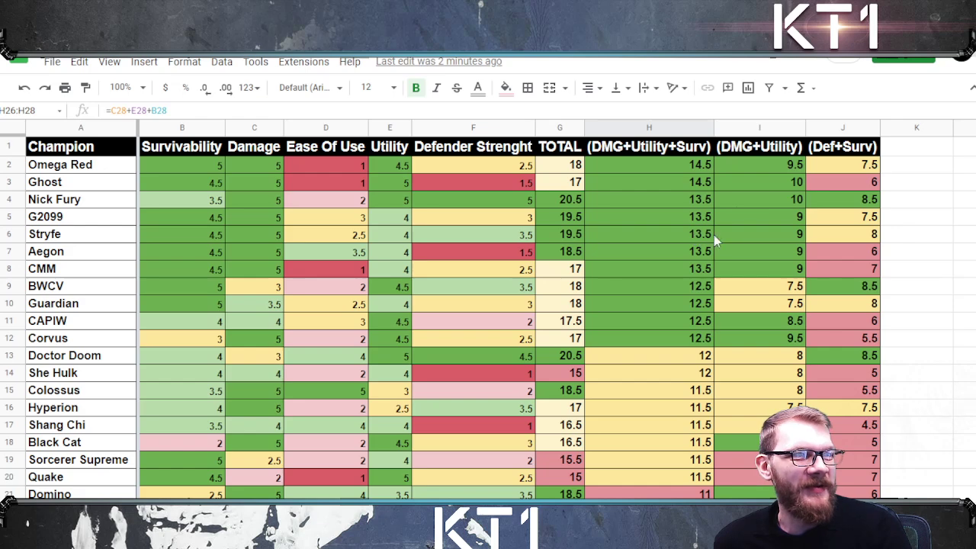
{"action": "right_click", "coordinate": [749, 125]}
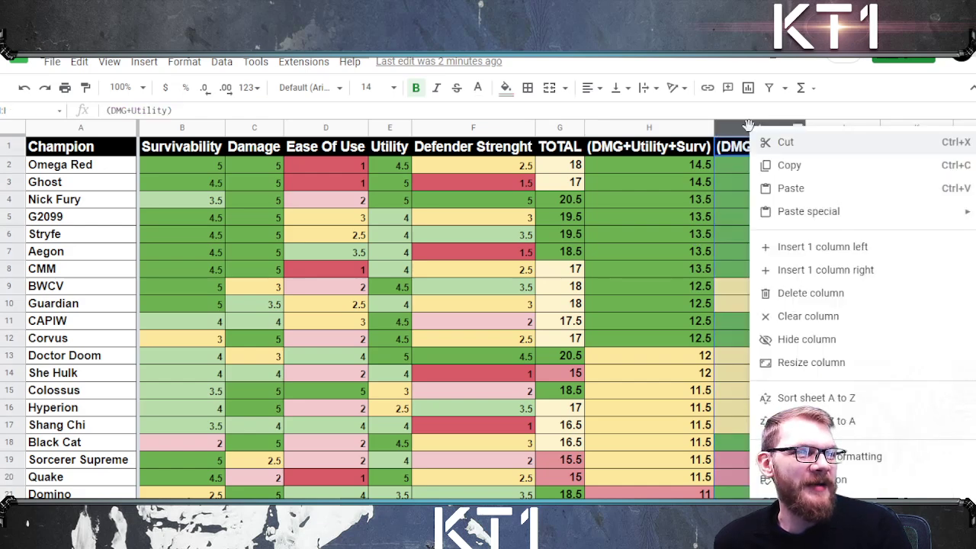
{"action": "left_click", "coordinate": [815, 421]}
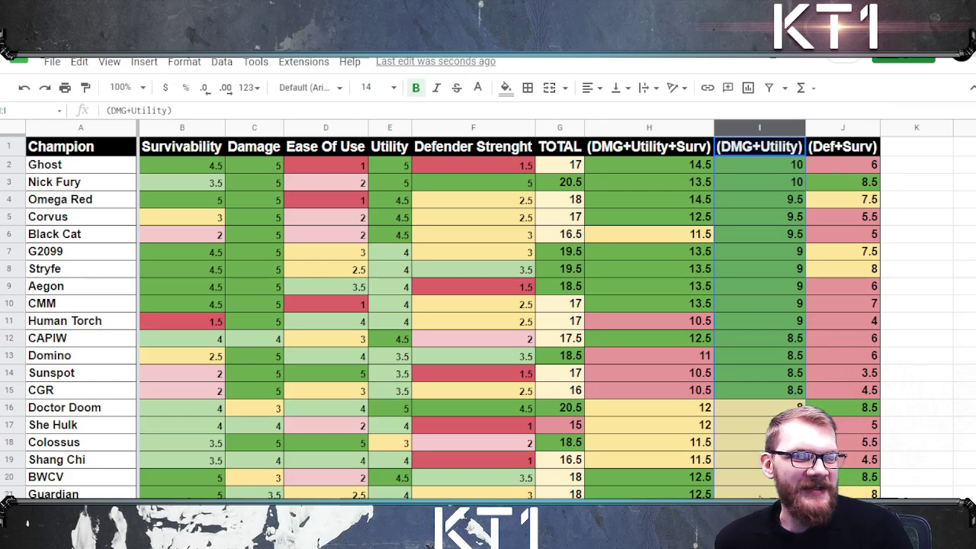
{"action": "left_click", "coordinate": [793, 424]}
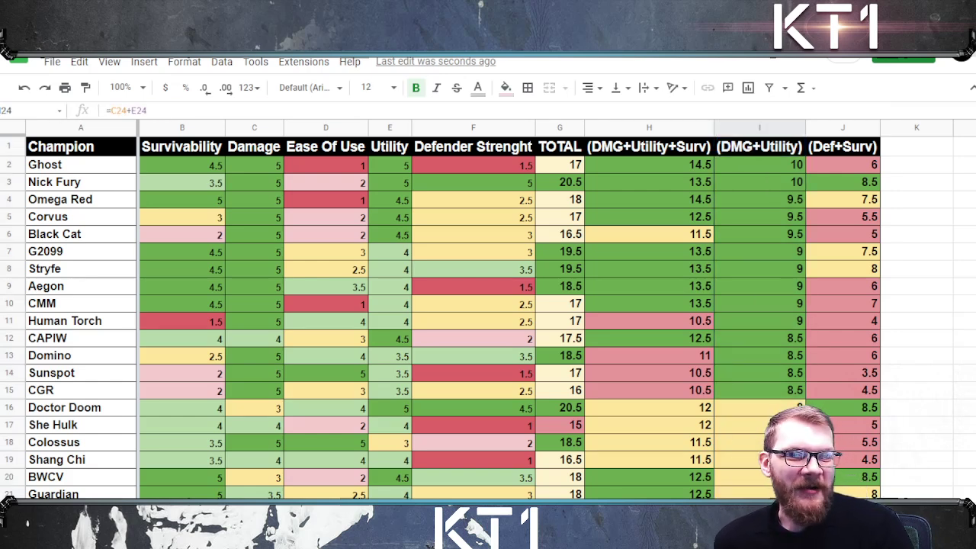
{"action": "scroll", "coordinate": [795, 404], "scroll_direction": "down", "scroll_amount": 3}
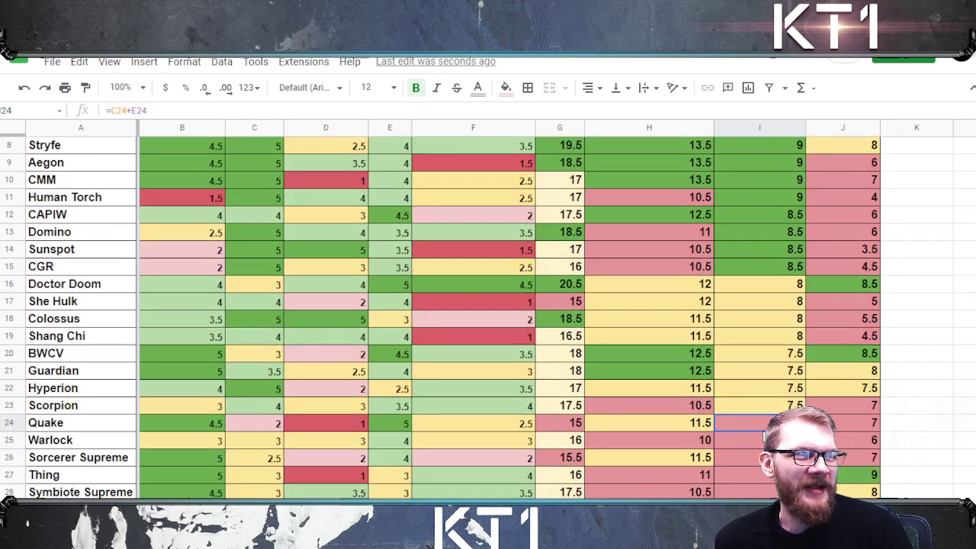
{"action": "left_click", "coordinate": [743, 440]}
{"action": "left_click", "coordinate": [770, 456]}
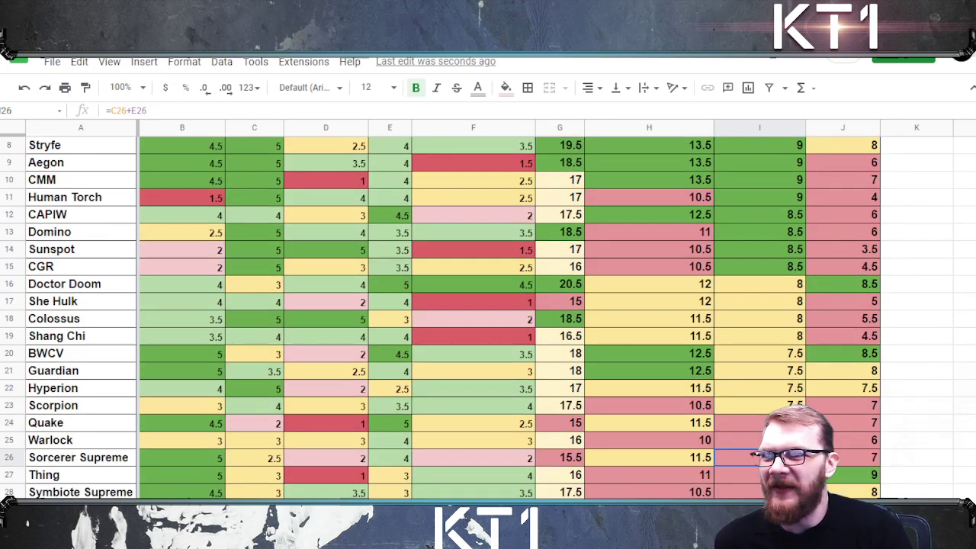
{"action": "scroll", "coordinate": [737, 404], "scroll_direction": "down", "scroll_amount": 3}
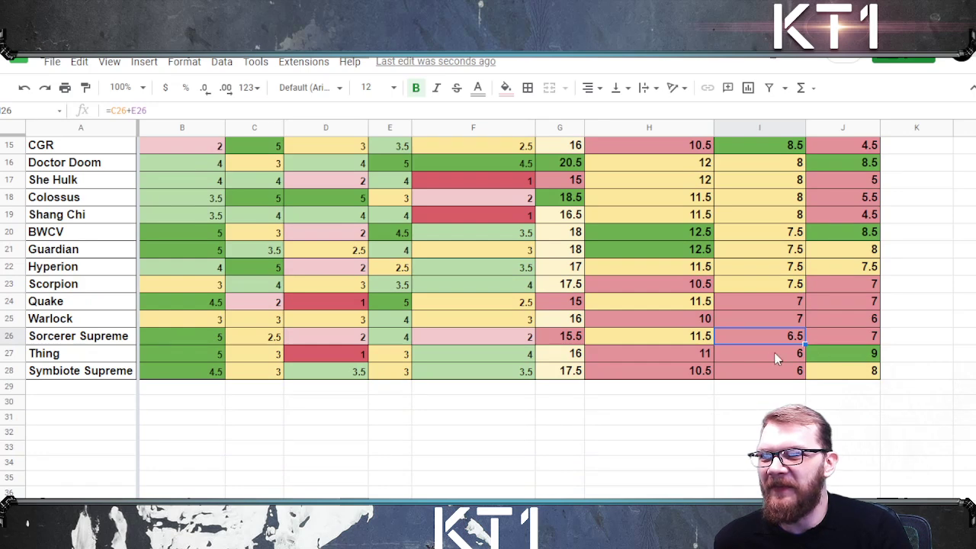
{"action": "left_click", "coordinate": [777, 357]}
{"action": "left_click", "coordinate": [753, 374]}
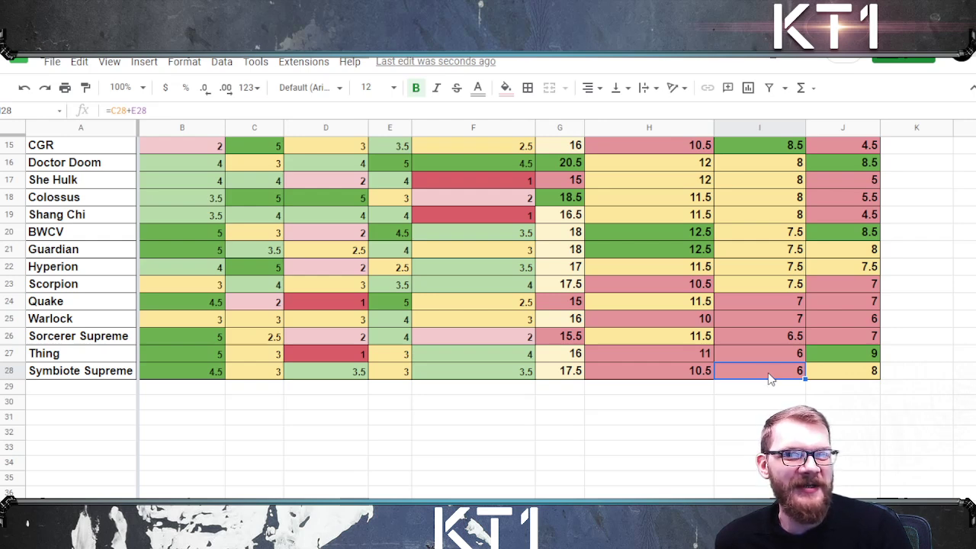
{"action": "left_click_drag", "start_coordinate": [767, 302], "coordinate": [766, 373]}
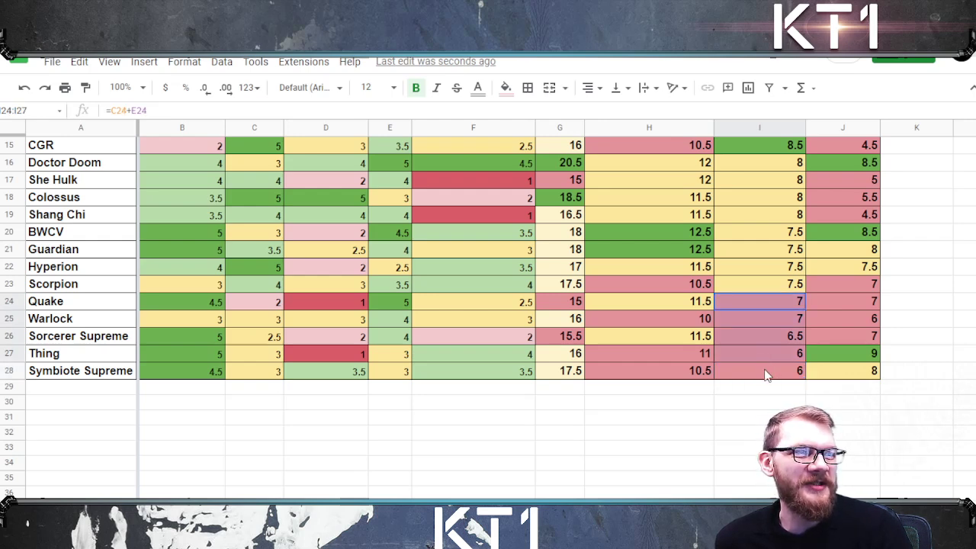
{"action": "scroll", "coordinate": [749, 396], "scroll_direction": "up", "scroll_amount": 3}
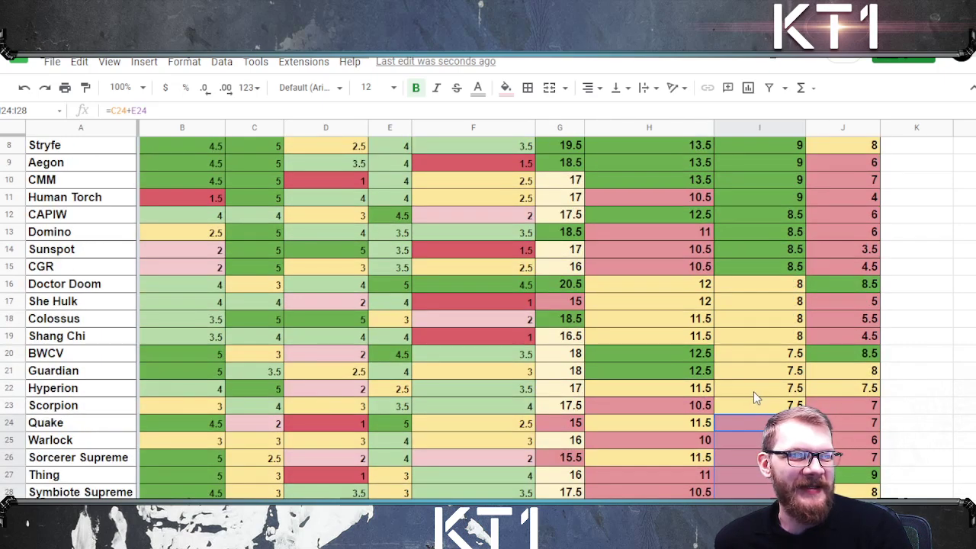
{"action": "scroll", "coordinate": [752, 394], "scroll_direction": "up", "scroll_amount": 3}
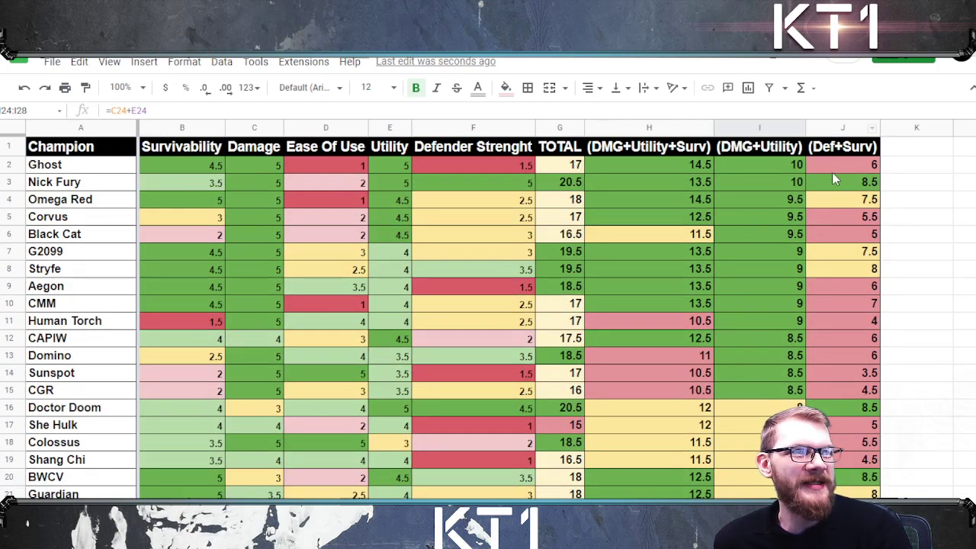
{"action": "left_click_drag", "start_coordinate": [774, 169], "coordinate": [784, 365]}
{"action": "scroll", "coordinate": [767, 310], "scroll_direction": "down", "scroll_amount": 3}
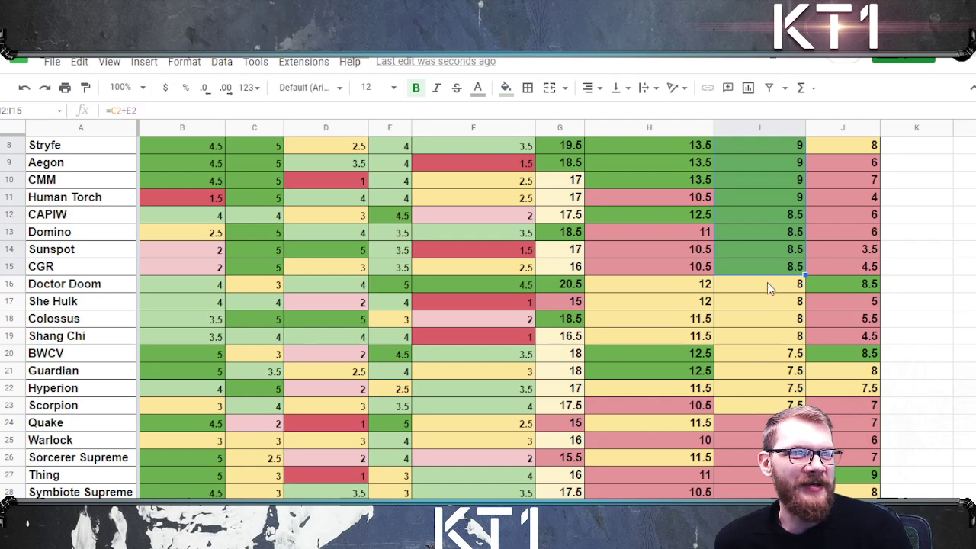
{"action": "left_click", "coordinate": [765, 282]}
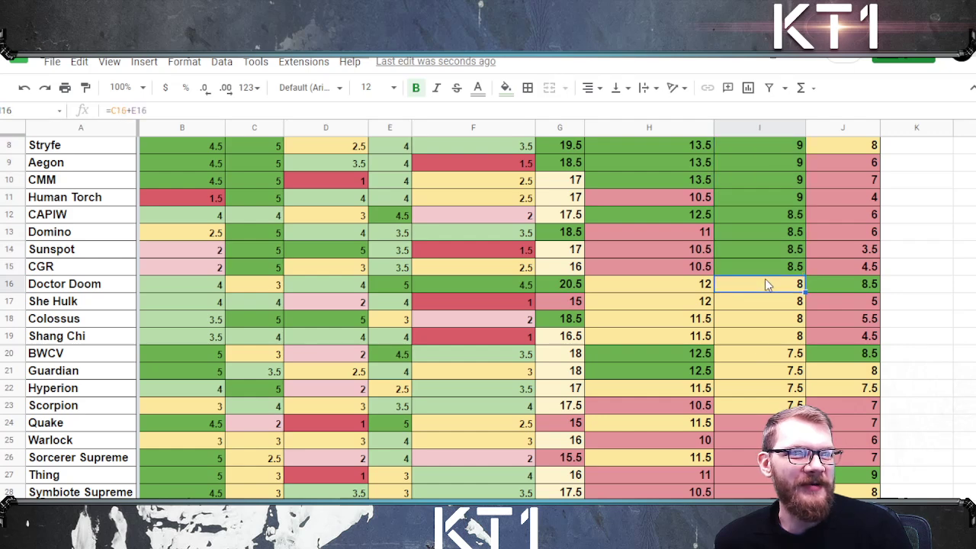
{"action": "left_click", "coordinate": [767, 322]}
{"action": "left_click", "coordinate": [768, 355]}
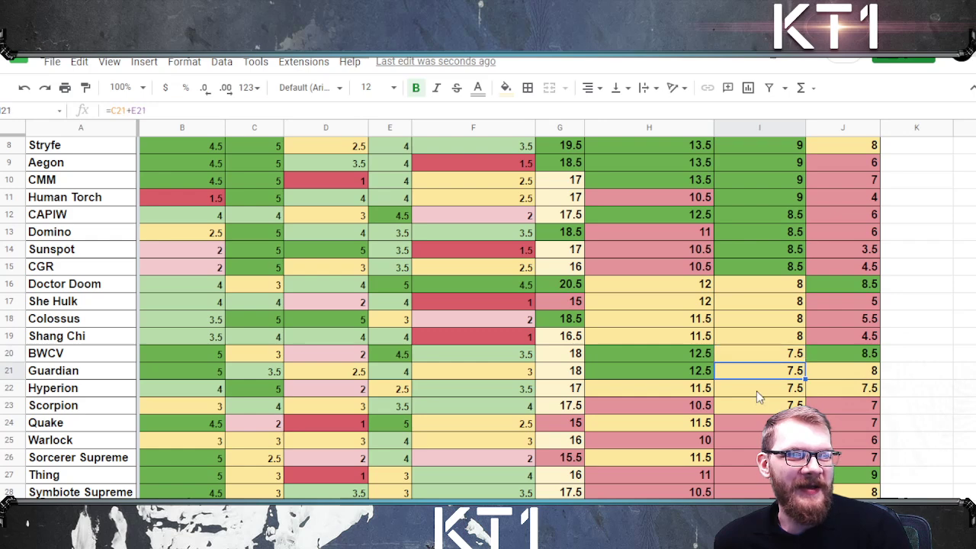
{"action": "left_click", "coordinate": [755, 390]}
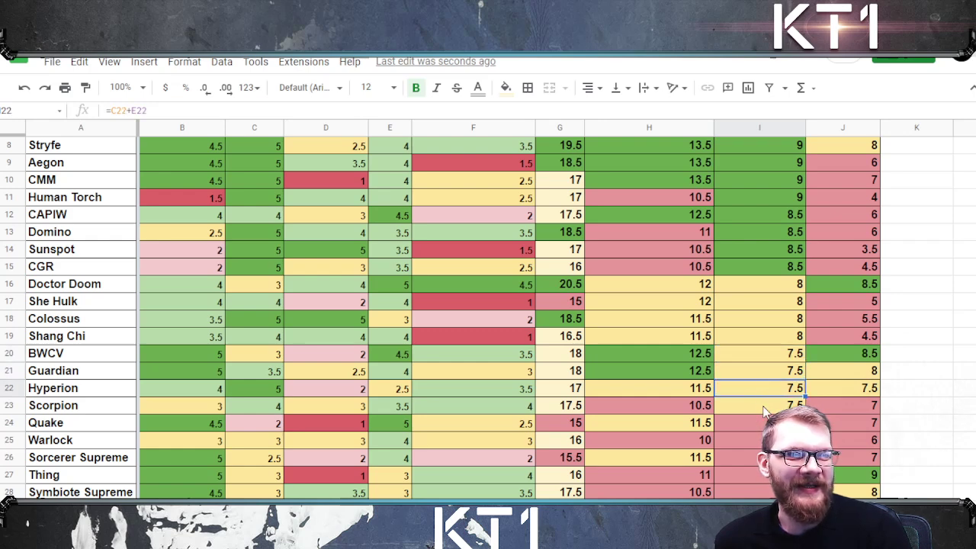
{"action": "left_click", "coordinate": [763, 407]}
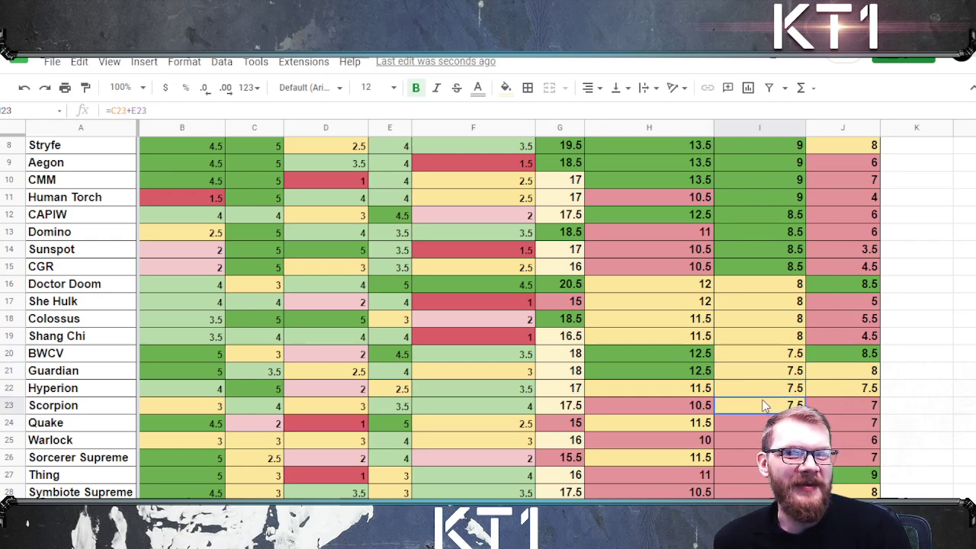
{"action": "scroll", "coordinate": [753, 366], "scroll_direction": "up", "scroll_amount": 3}
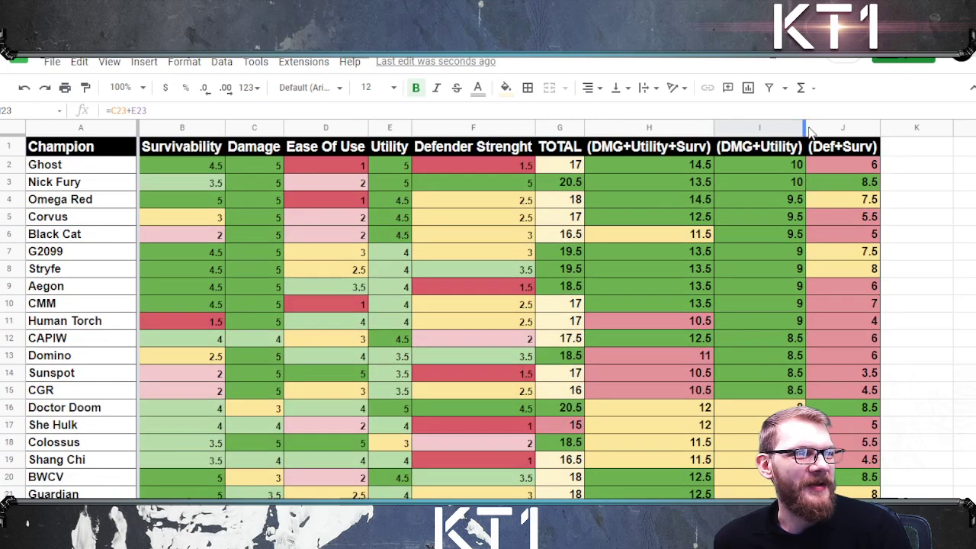
Sort Z to A by Def+Surv, then review Thing's, Doctor Doom's and BWCV's scores and Domino's and Quake's rows
{"action": "right_click", "coordinate": [843, 127]}
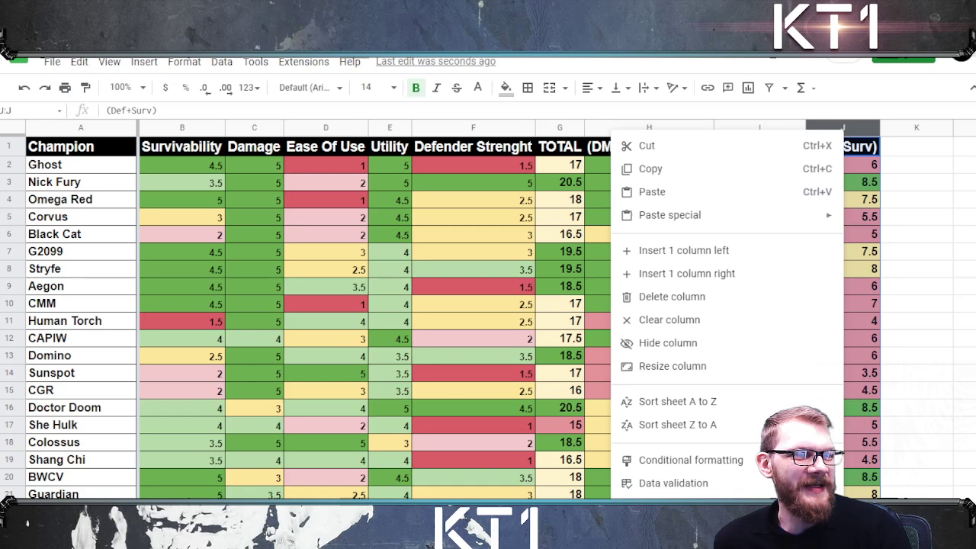
{"action": "left_click", "coordinate": [701, 432]}
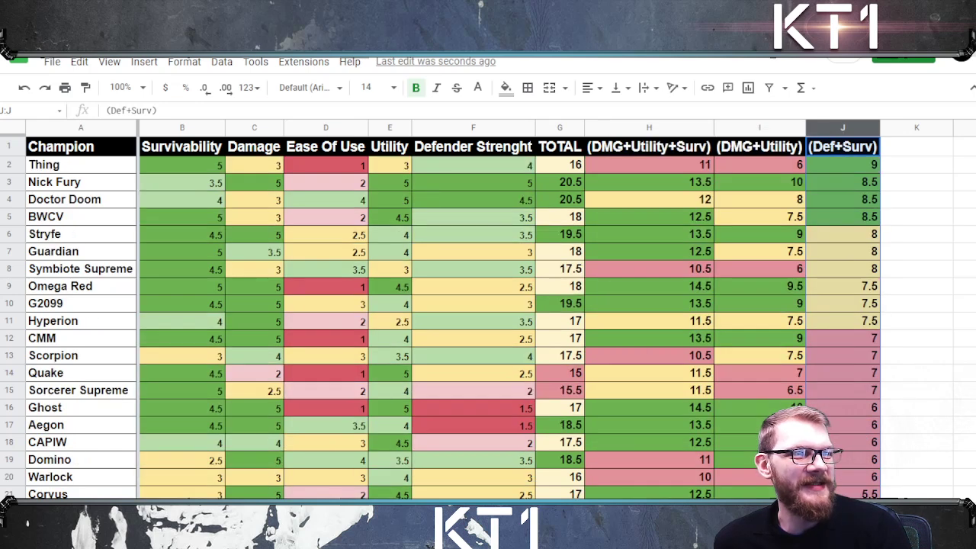
{"action": "left_click", "coordinate": [840, 167]}
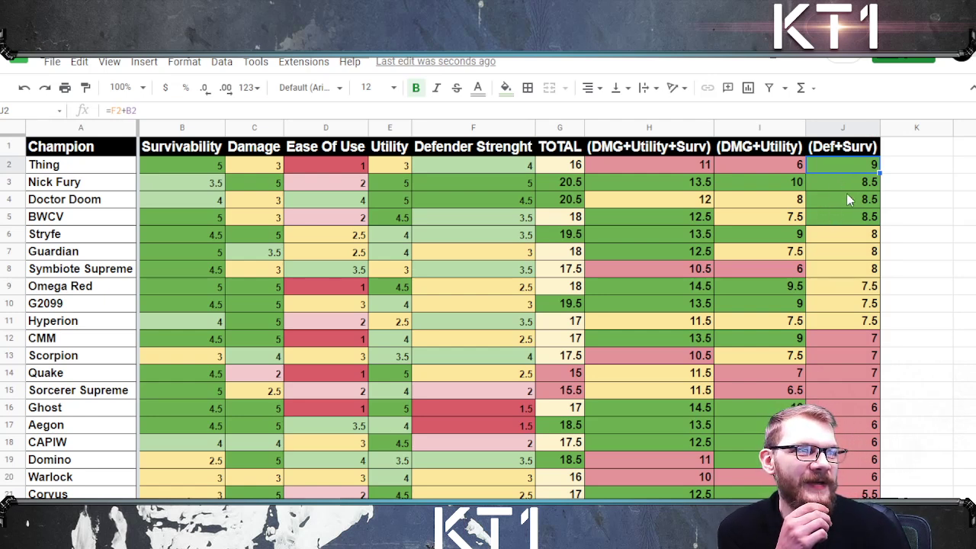
{"action": "left_click", "coordinate": [844, 194]}
{"action": "left_click", "coordinate": [844, 220]}
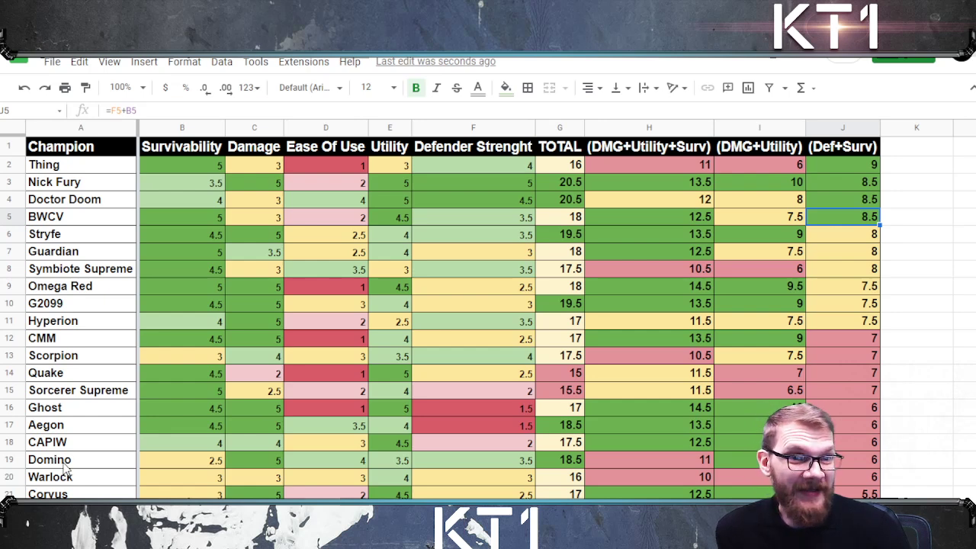
{"action": "left_click", "coordinate": [14, 460]}
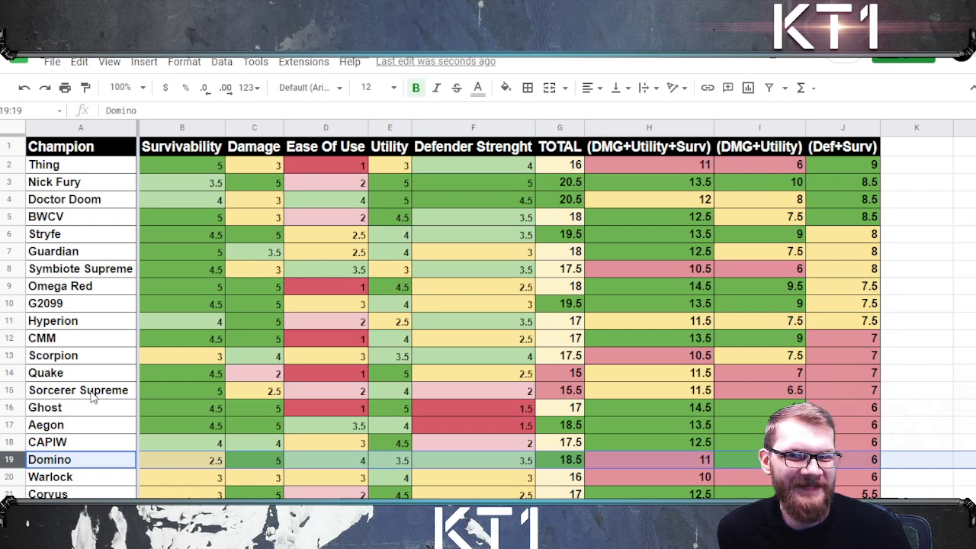
{"action": "left_click", "coordinate": [6, 374]}
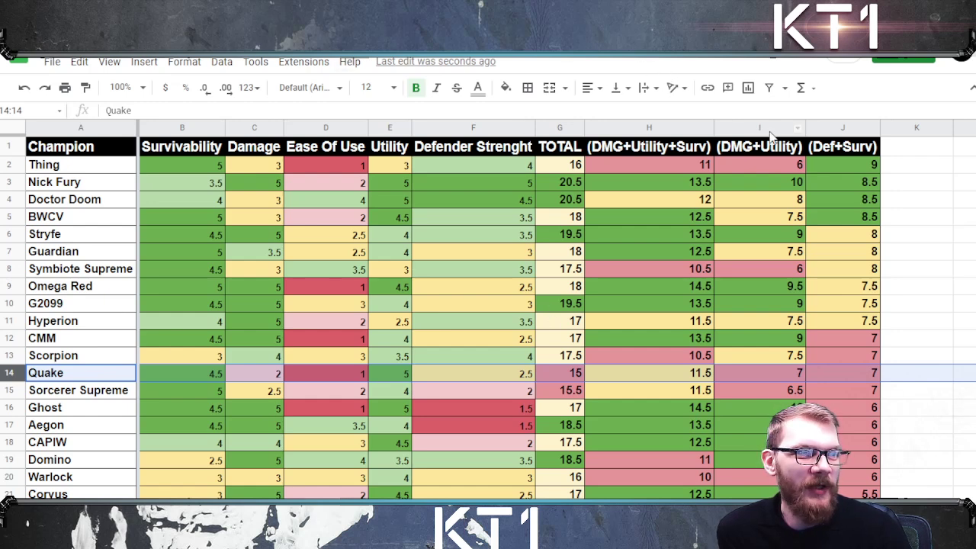
{"action": "left_click", "coordinate": [862, 167]}
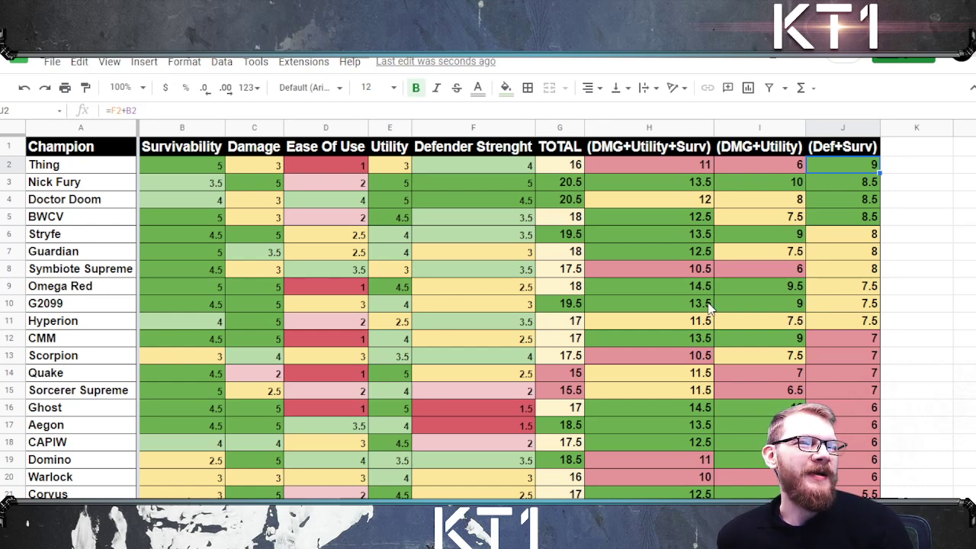
Sort the sheet Z to A by the TOTAL column G
{"action": "right_click", "coordinate": [561, 129]}
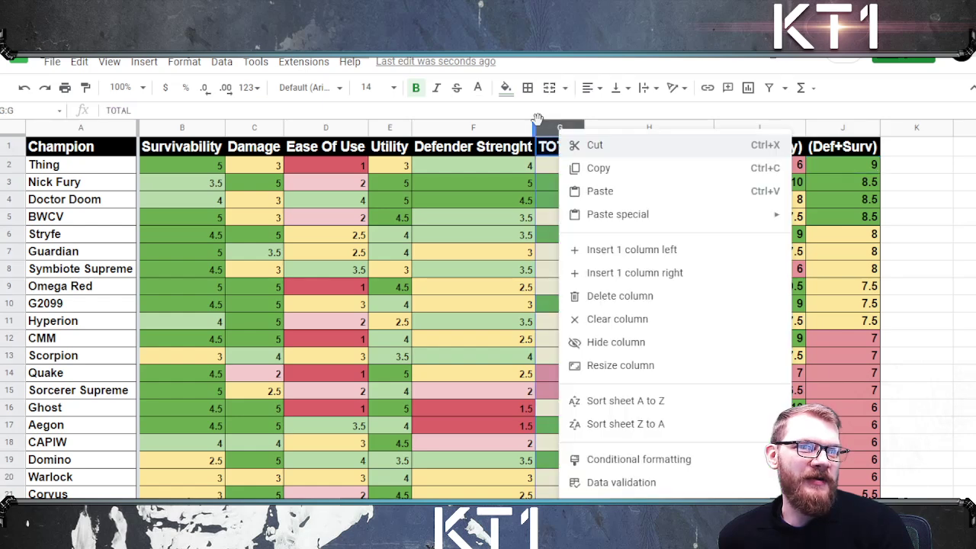
{"action": "left_click", "coordinate": [619, 425]}
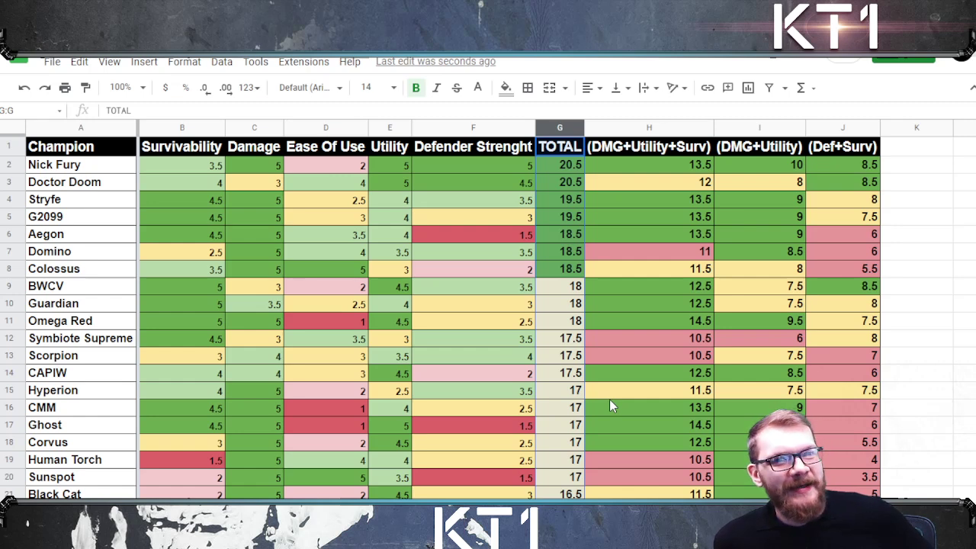
Sort the sheet by Damage Z to A, then check Colossus's, Corvus's and Aegon's Damage values
{"action": "right_click", "coordinate": [249, 126]}
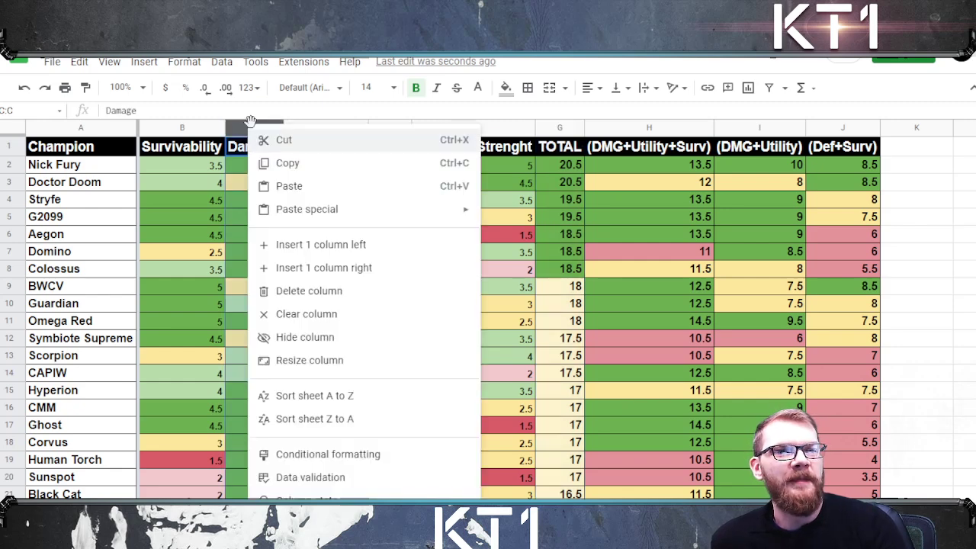
{"action": "left_click", "coordinate": [323, 424]}
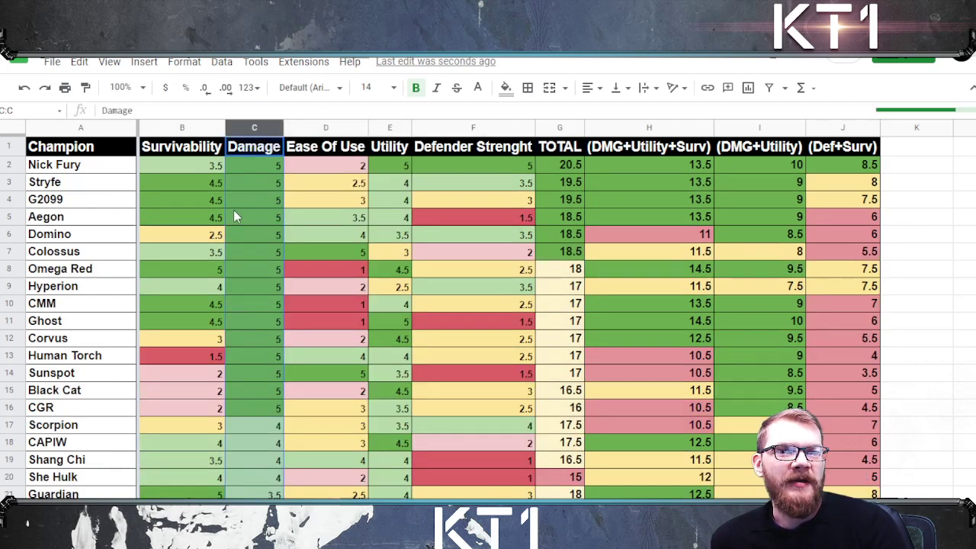
{"action": "left_click", "coordinate": [253, 245]}
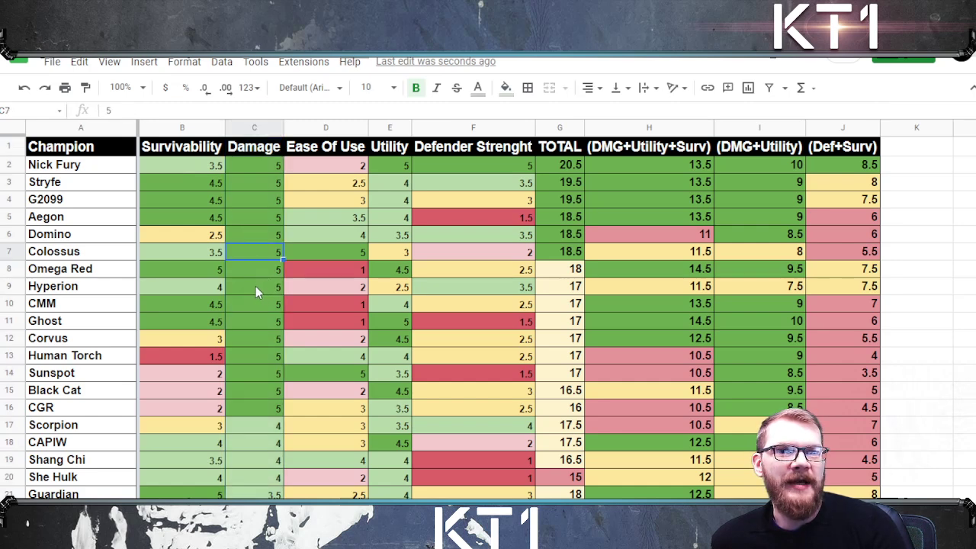
{"action": "left_click", "coordinate": [263, 340]}
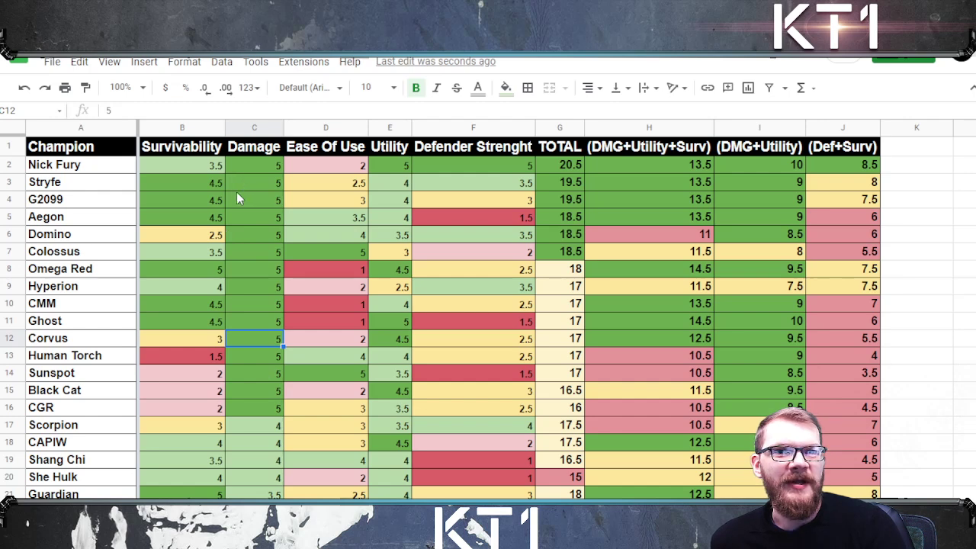
{"action": "left_click", "coordinate": [253, 216]}
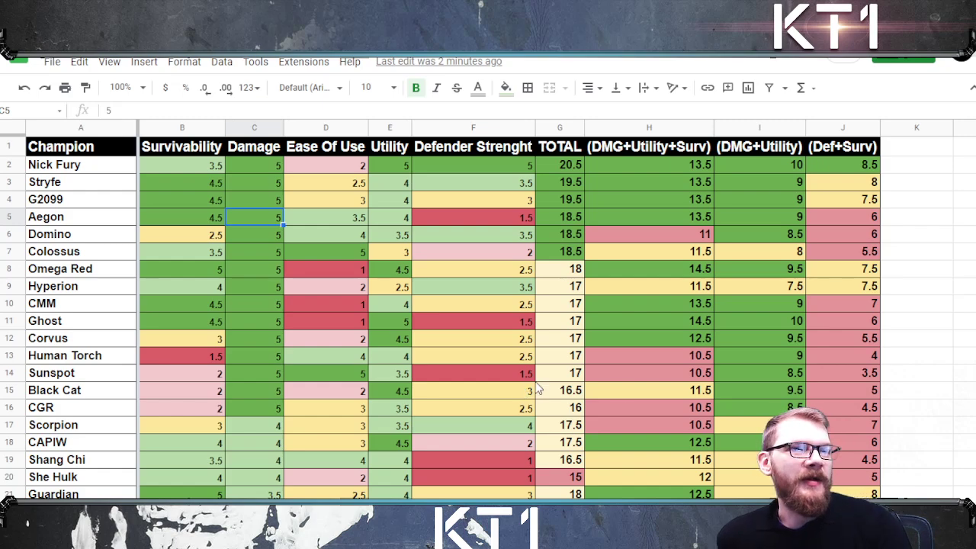
{"action": "scroll", "coordinate": [597, 236], "scroll_direction": "down", "scroll_amount": 5}
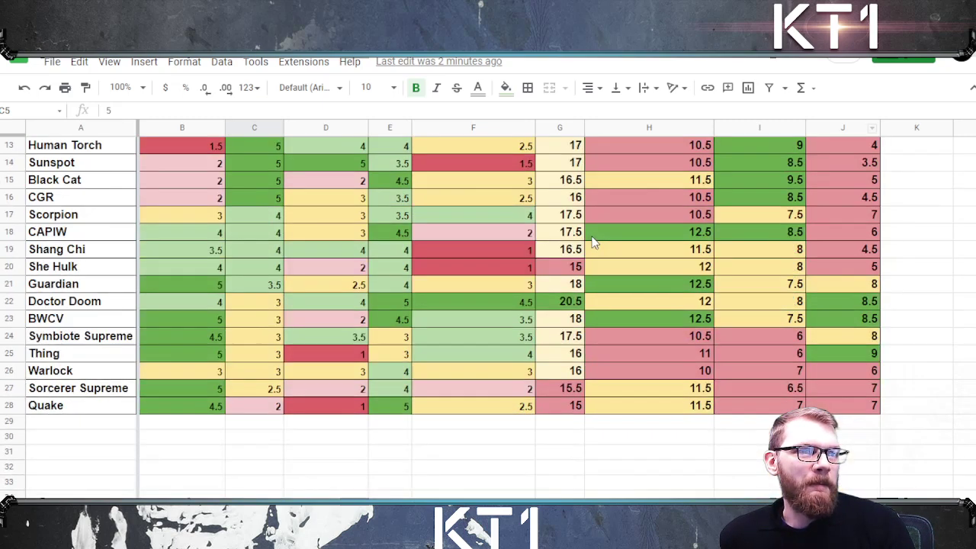
{"action": "scroll", "coordinate": [591, 237], "scroll_direction": "up", "scroll_amount": 5}
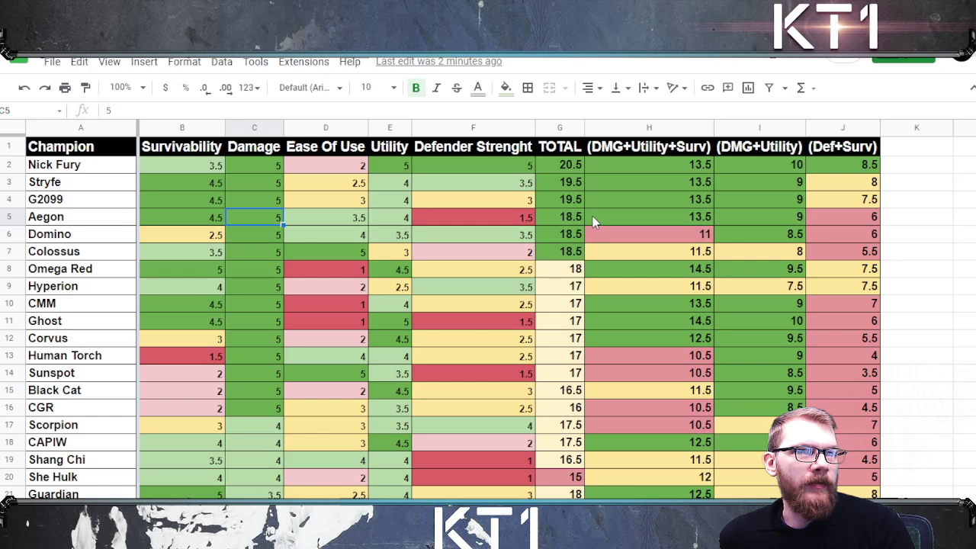